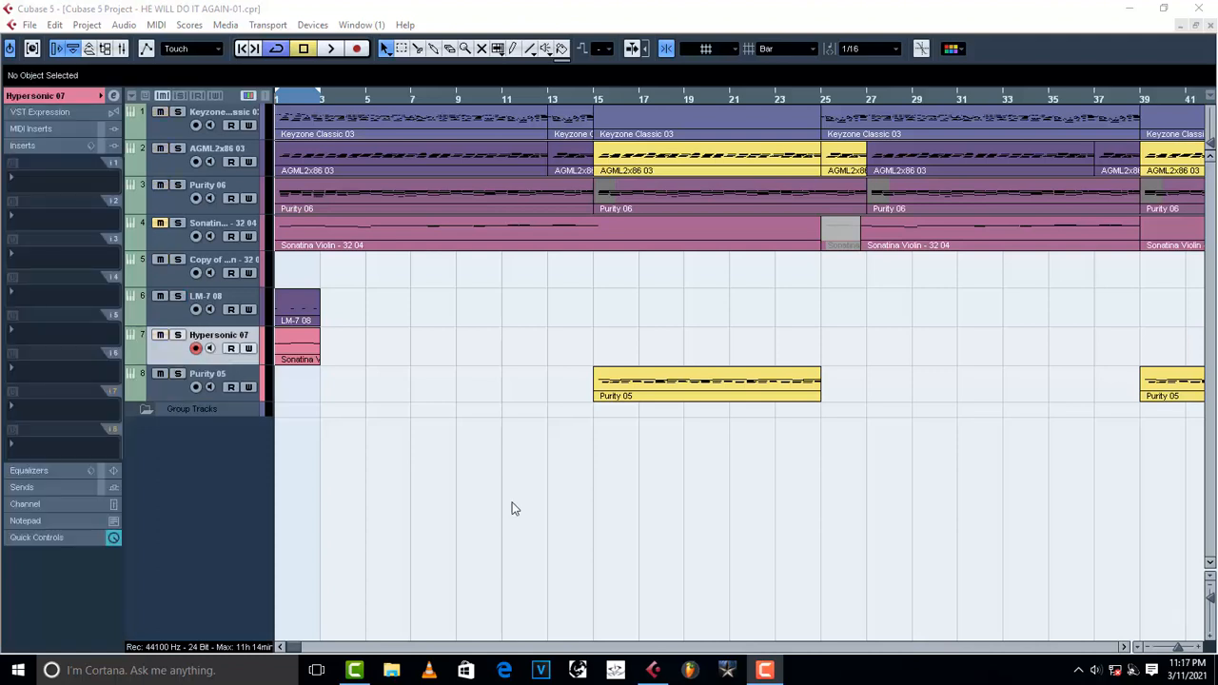
Open the transport panel and select the Hypersonic 07 track.
key(F2)
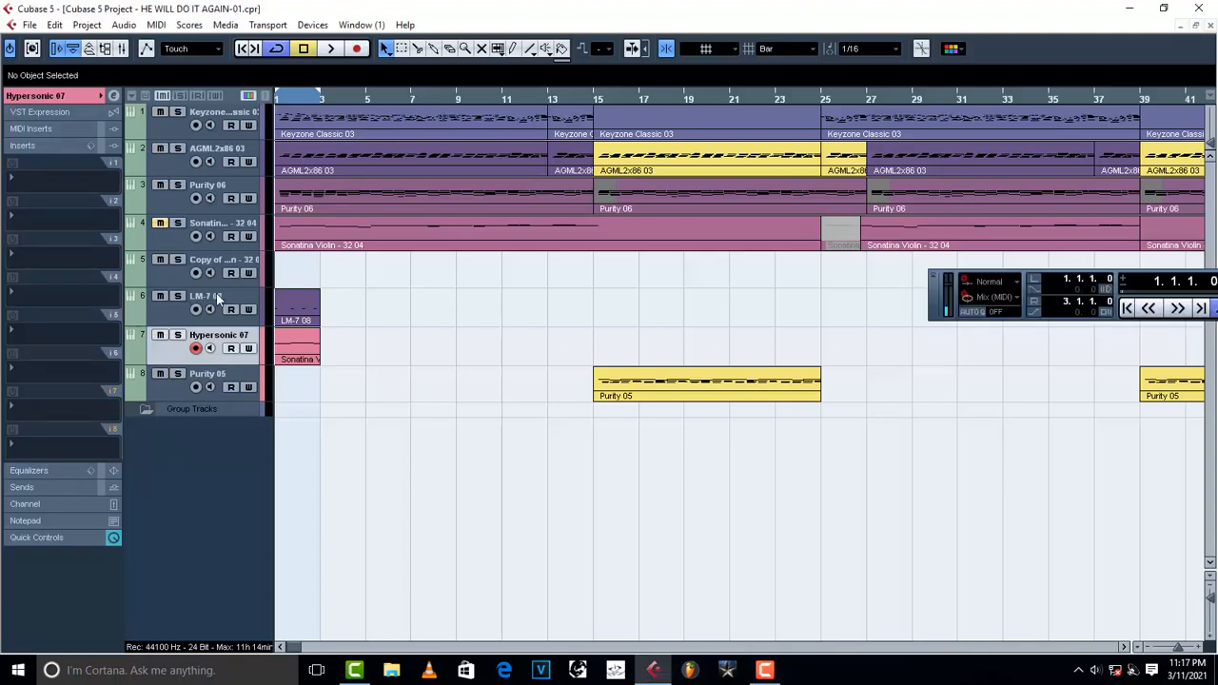
click(217, 296)
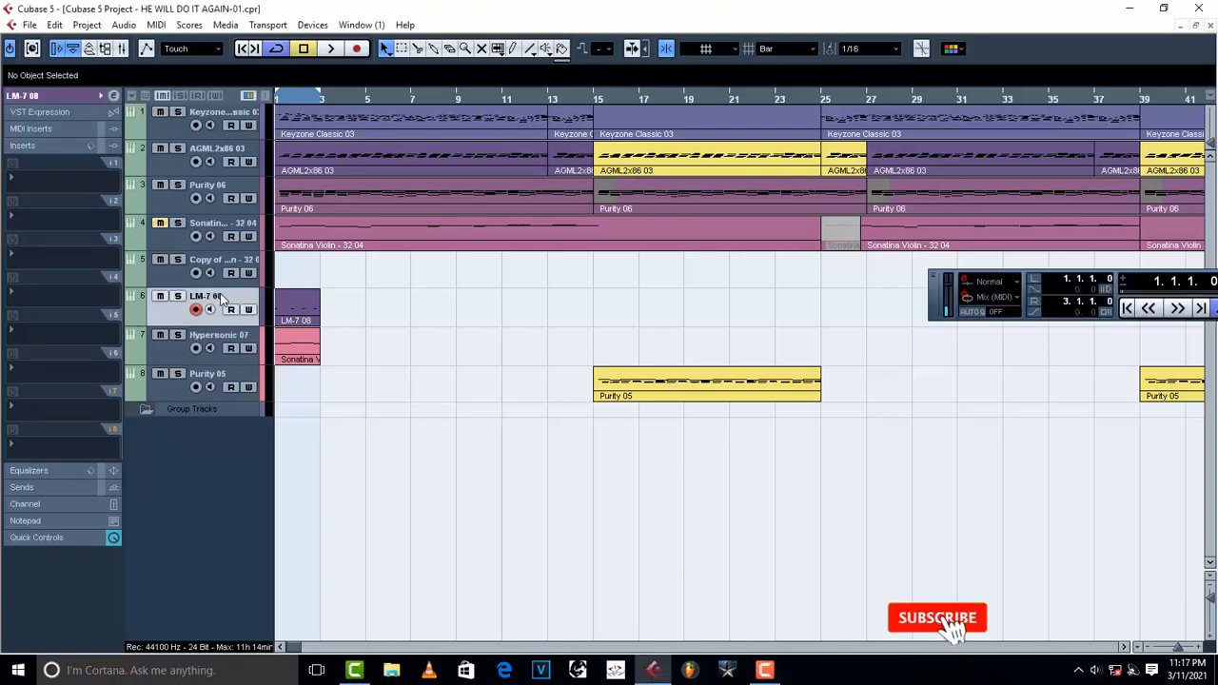
click(213, 345)
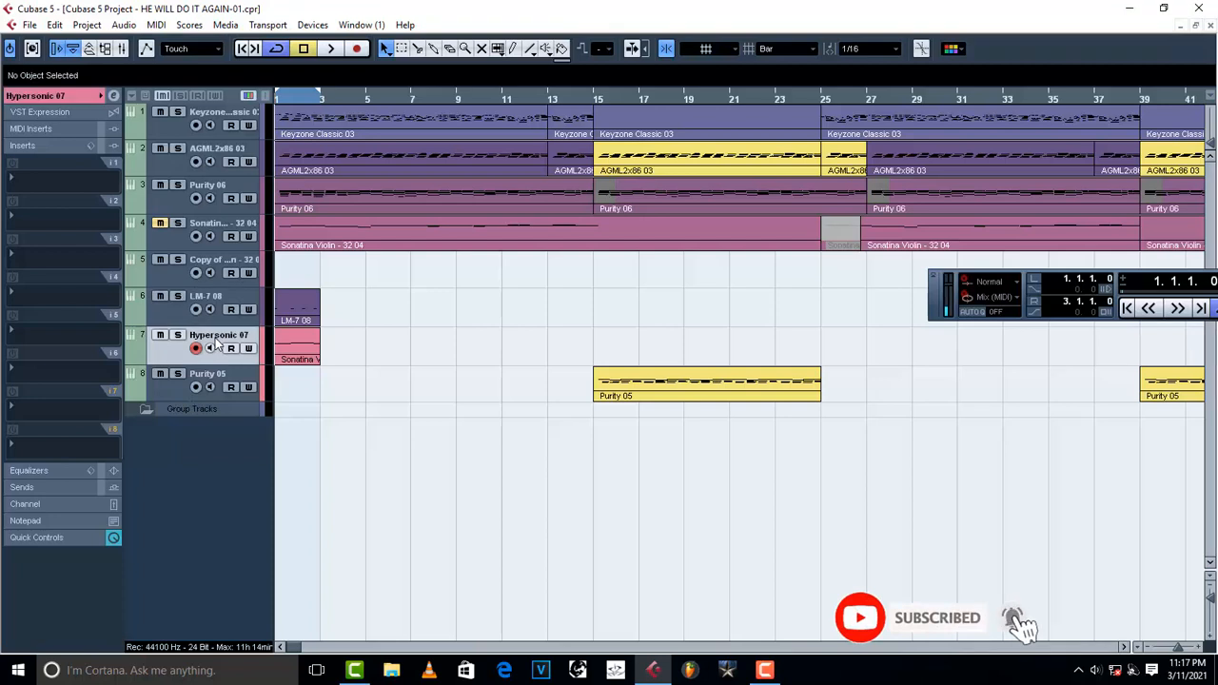
Solo the LM-7 08 track and play it back to listen.
click(181, 301)
key(space)
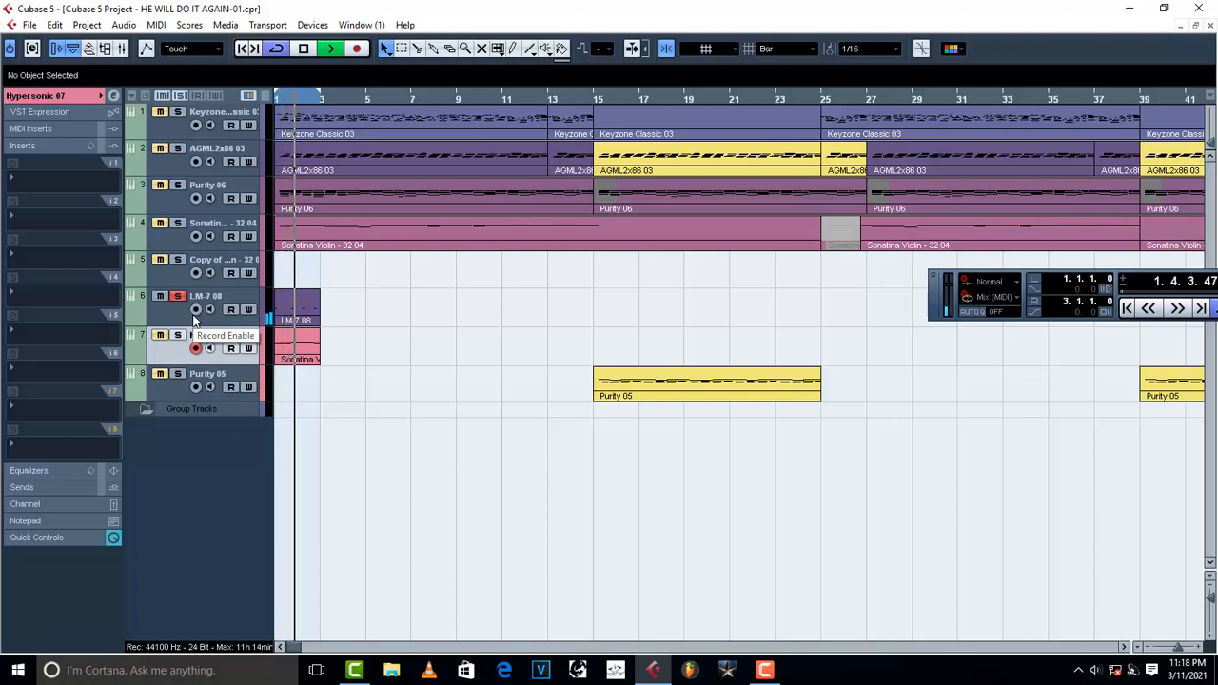
key(space)
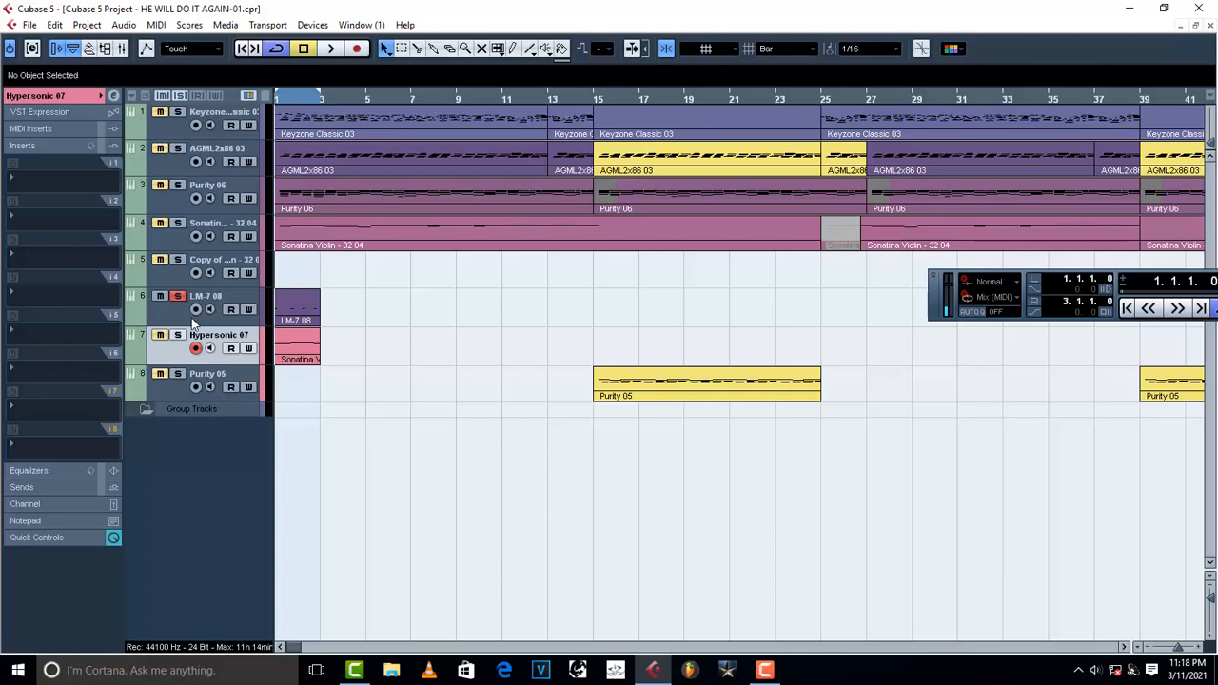
Move the solo from LM-7 08 to Hypersonic 07 and play it back.
click(178, 297)
click(178, 336)
key(space)
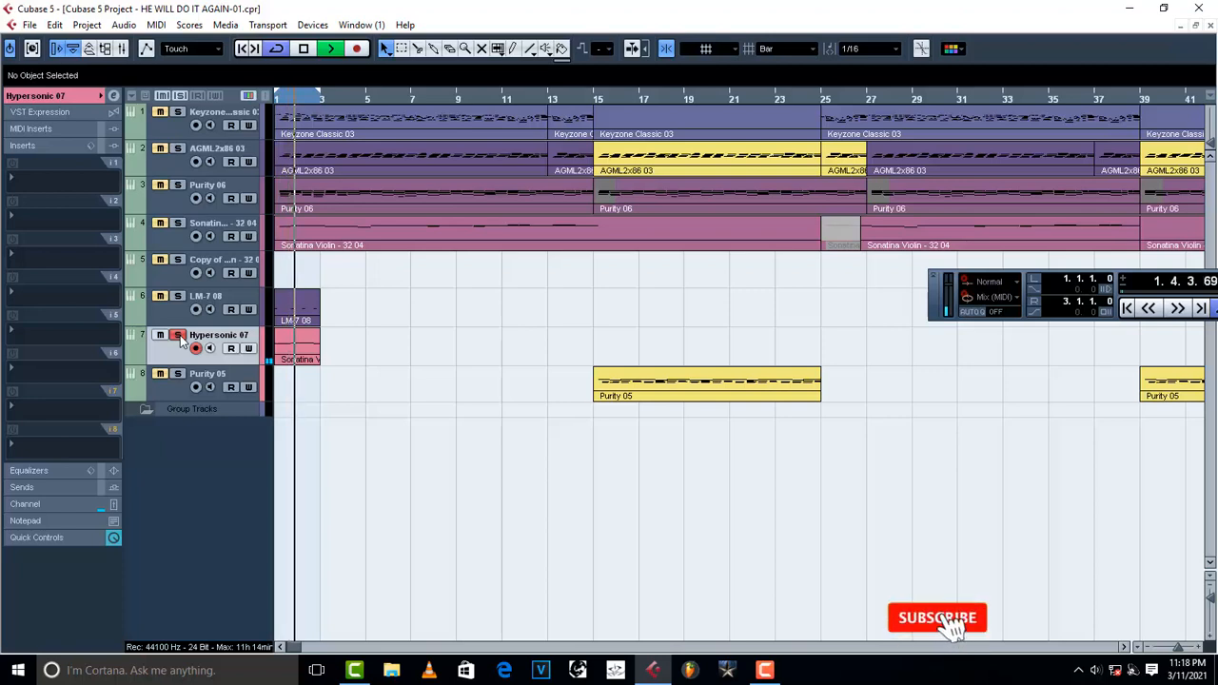
key(space)
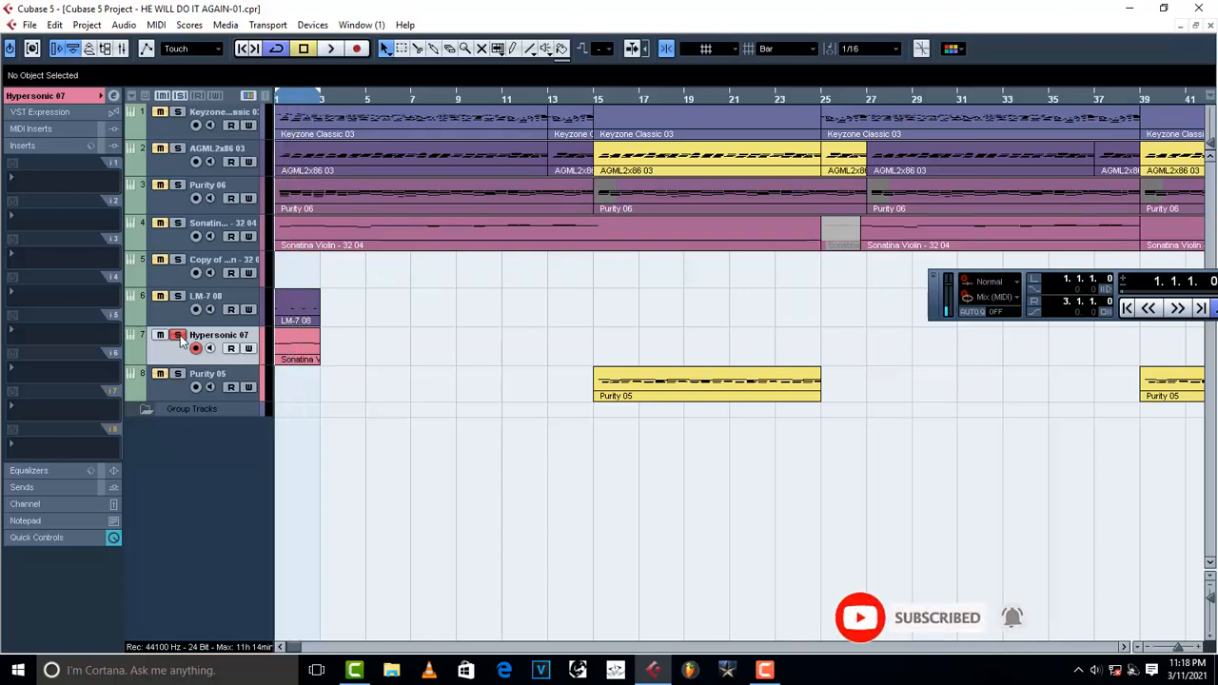
Solo LM-7 08 together with Hypersonic 07 and play both tracks back.
click(178, 296)
key(space)
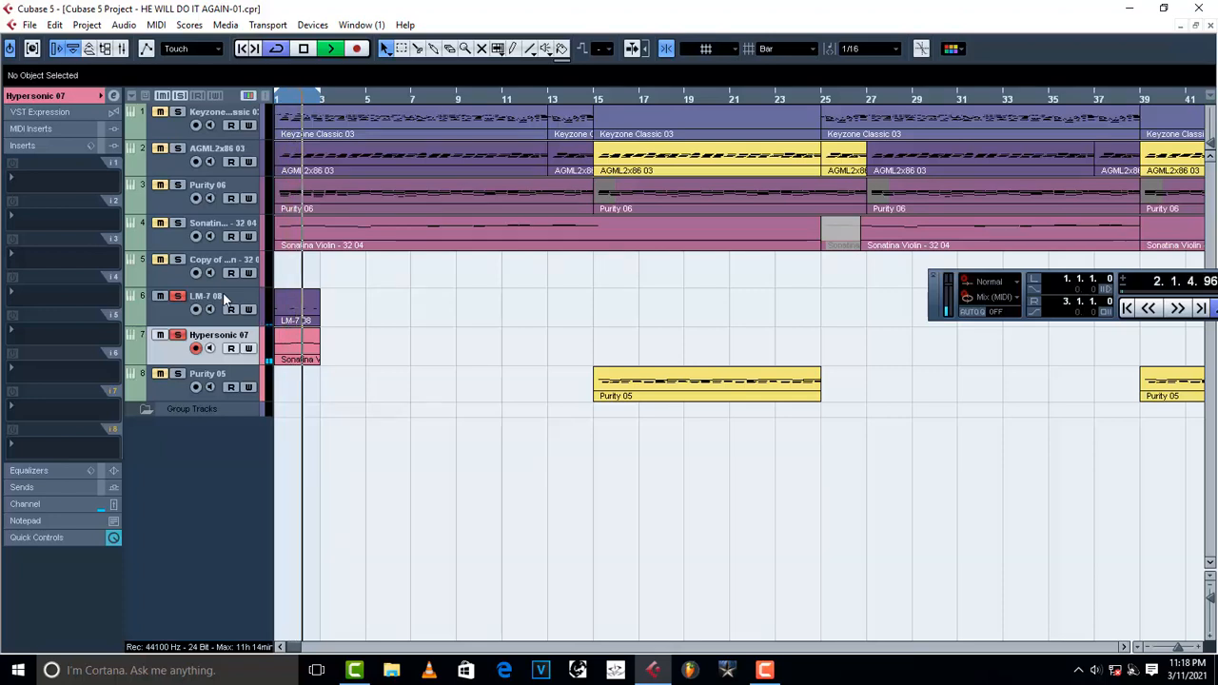
key(space)
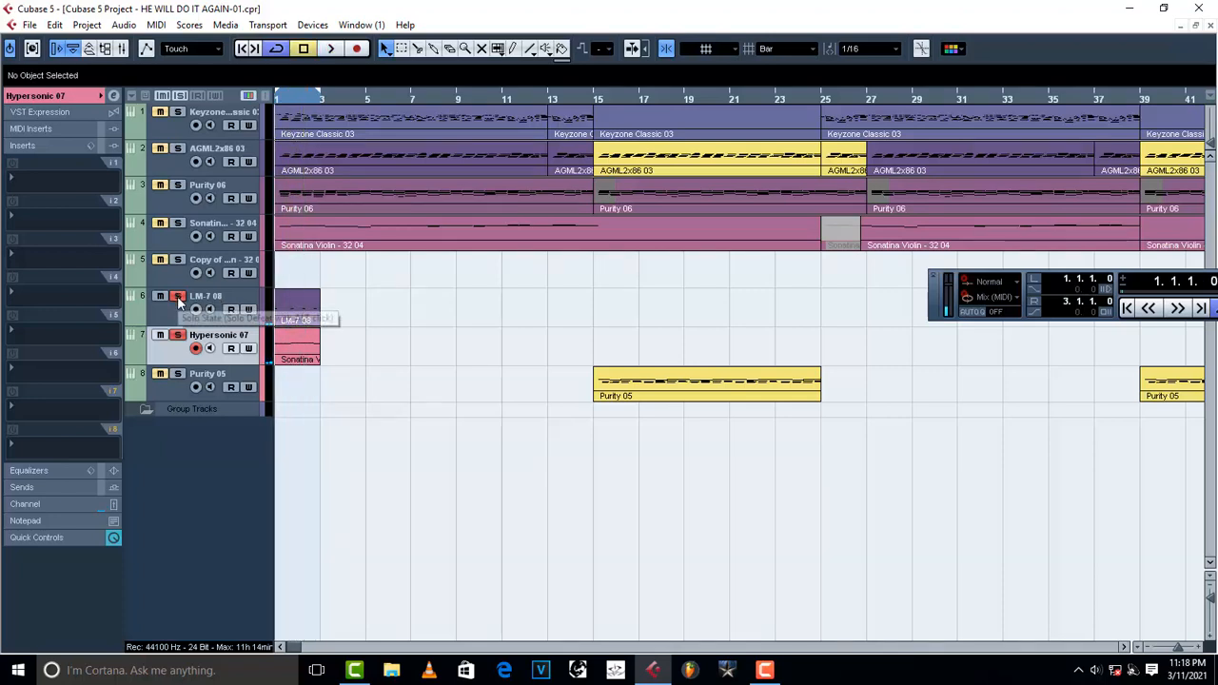
Toggle the solo on both LM-7 08 and Hypersonic 07 tracks off.
click(178, 298)
click(179, 336)
key(space)
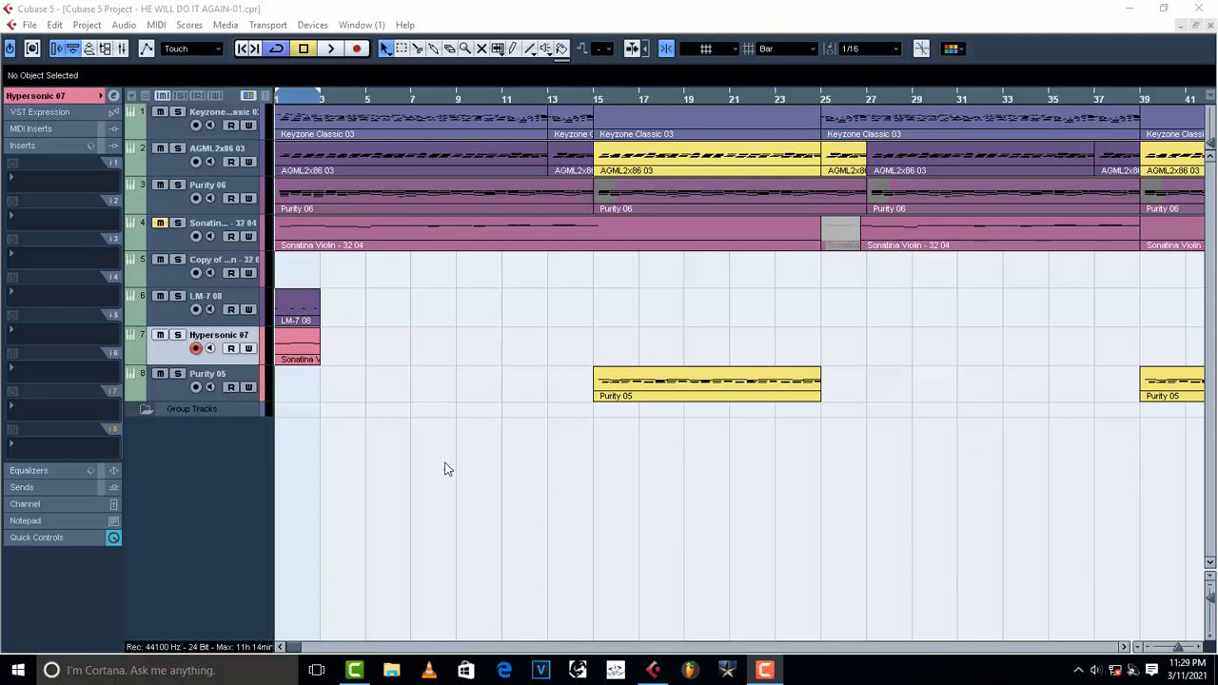
Insert FabFilter Pro-Q 3 into the first insert slot of the Hypersonic 07 track.
click(18, 180)
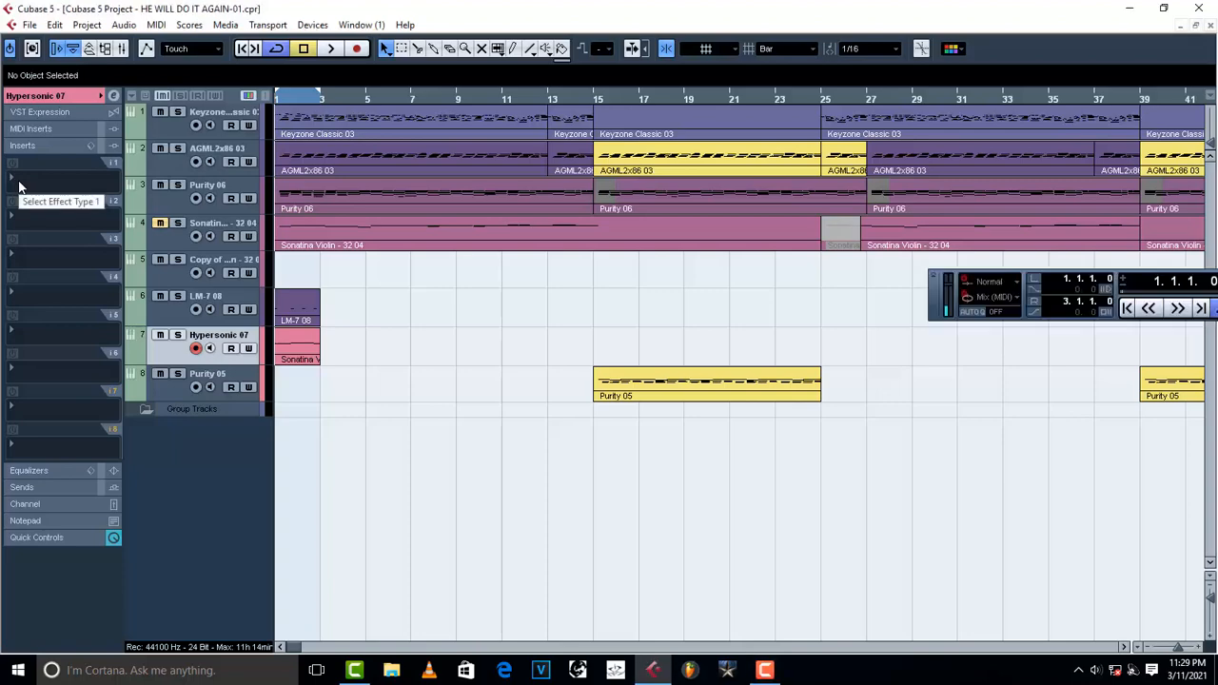
click(18, 180)
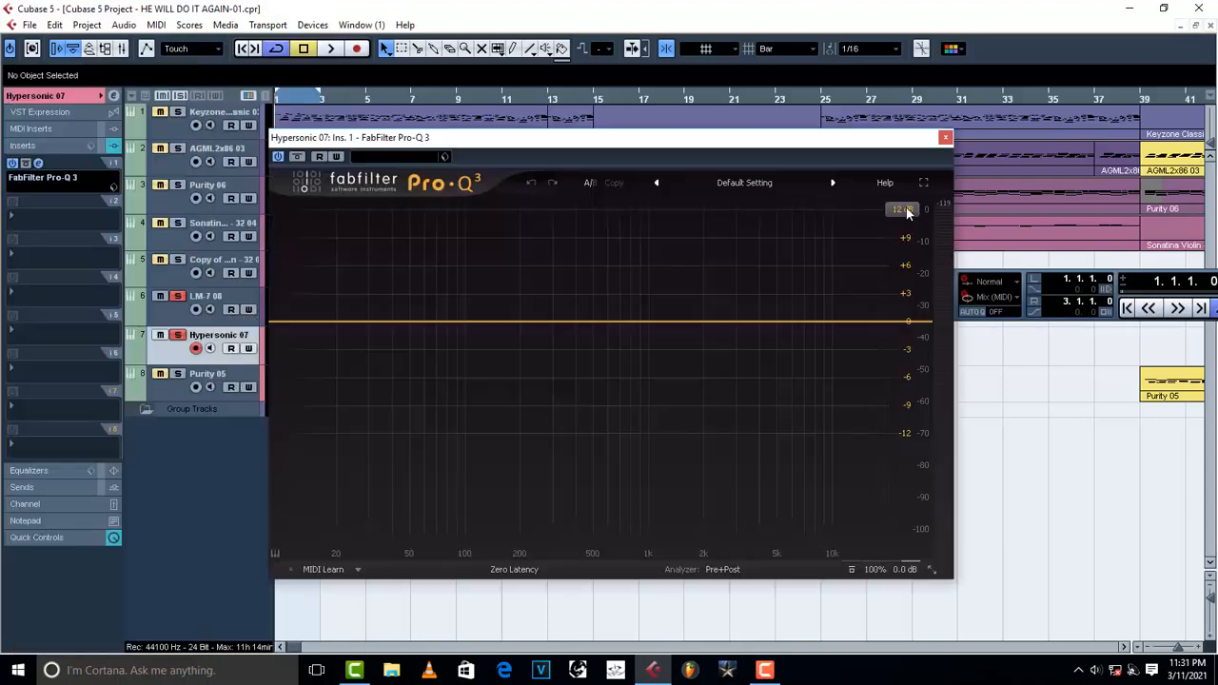
click(907, 211)
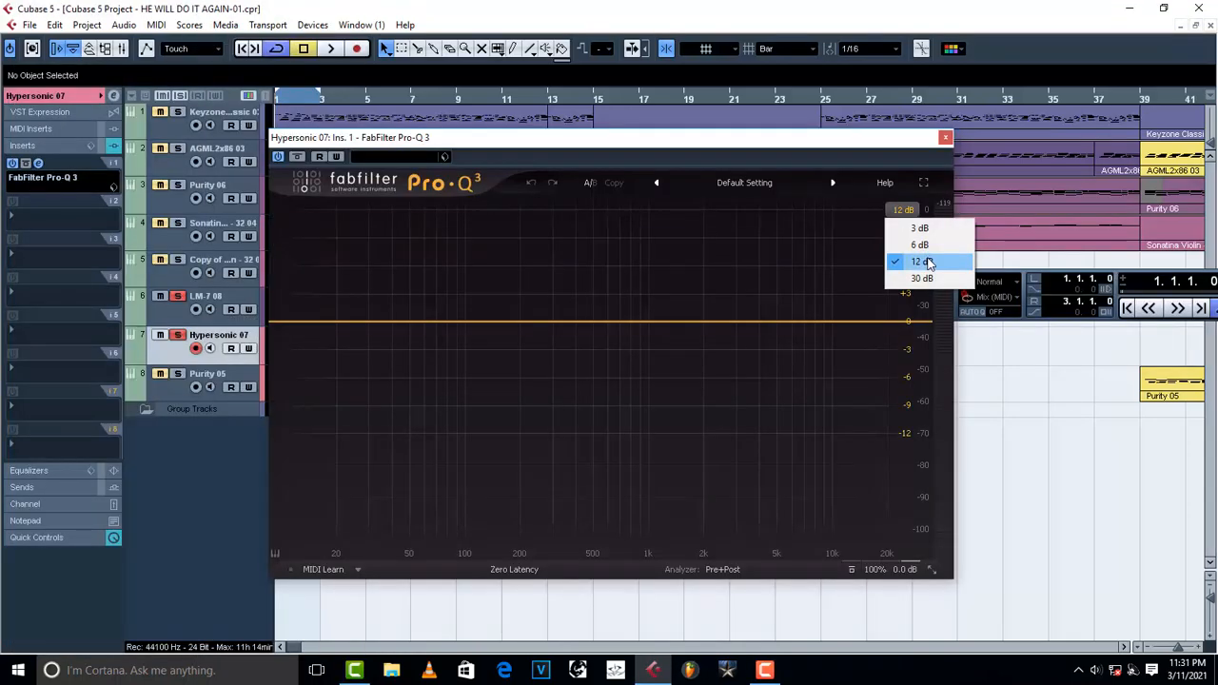
Set the EQ display range to 30 dB and add a bell boost of about +4 dB near 705 Hz.
click(919, 278)
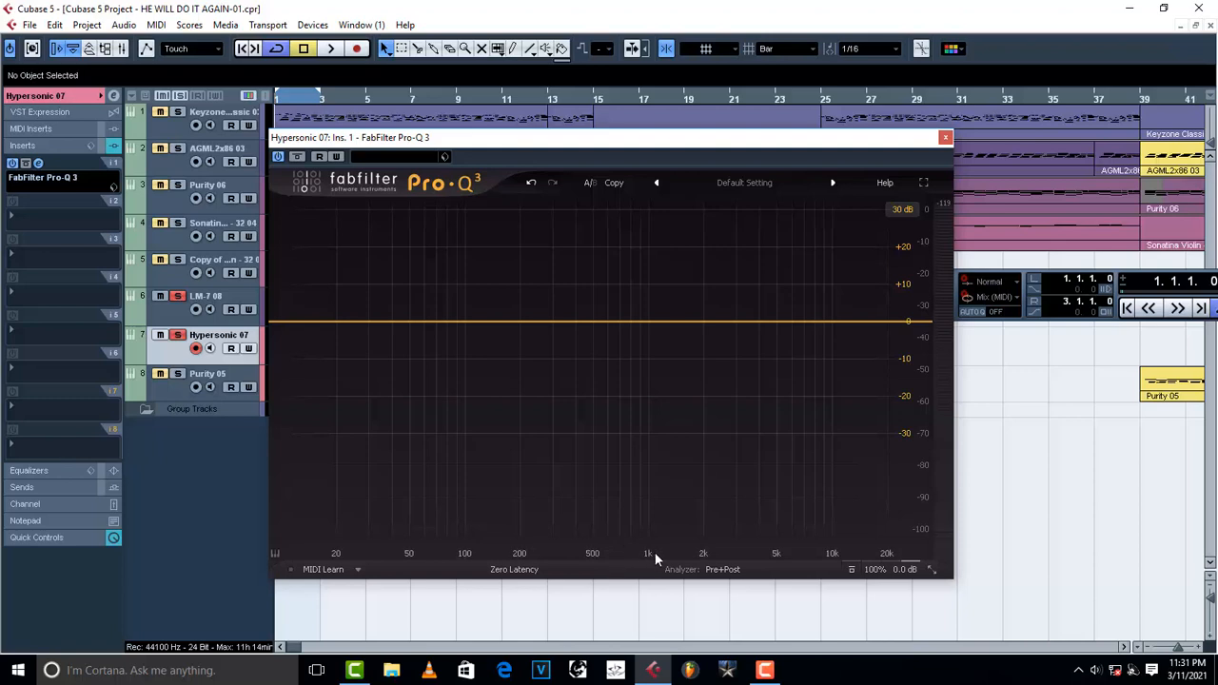
drag(612, 324, 621, 309)
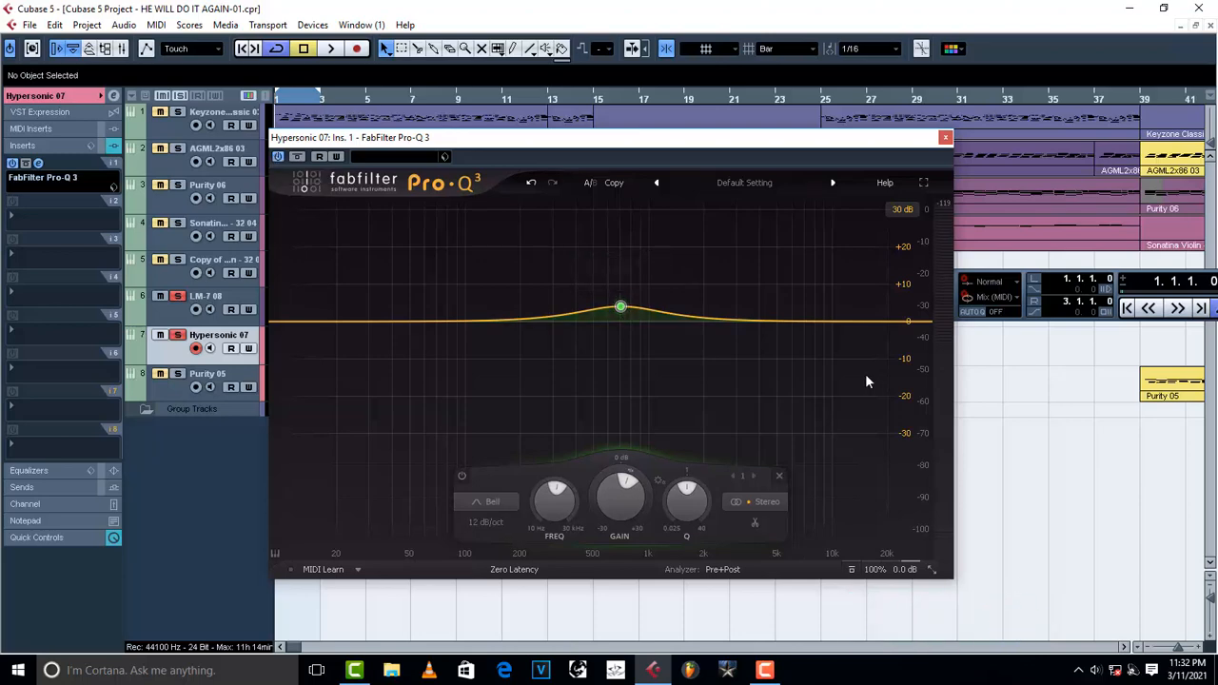
mouse_move(631, 306)
Bypass the 705 Hz band during playback, then re-enable it to compare.
click(586, 262)
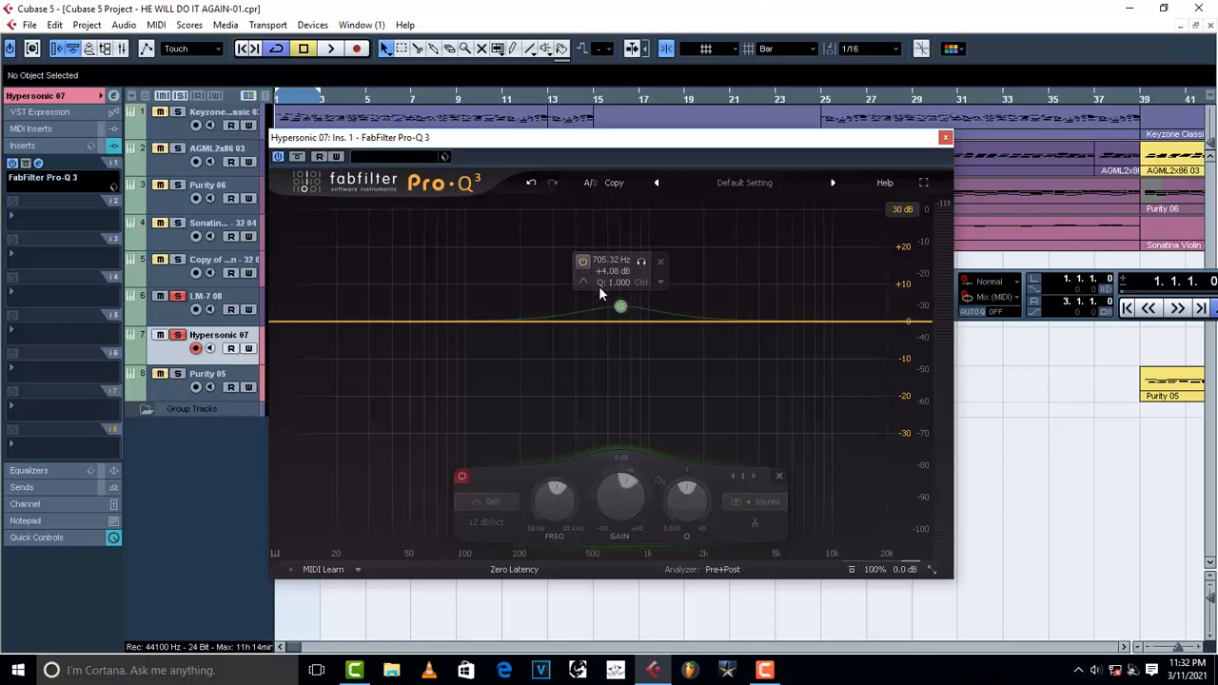
key(space)
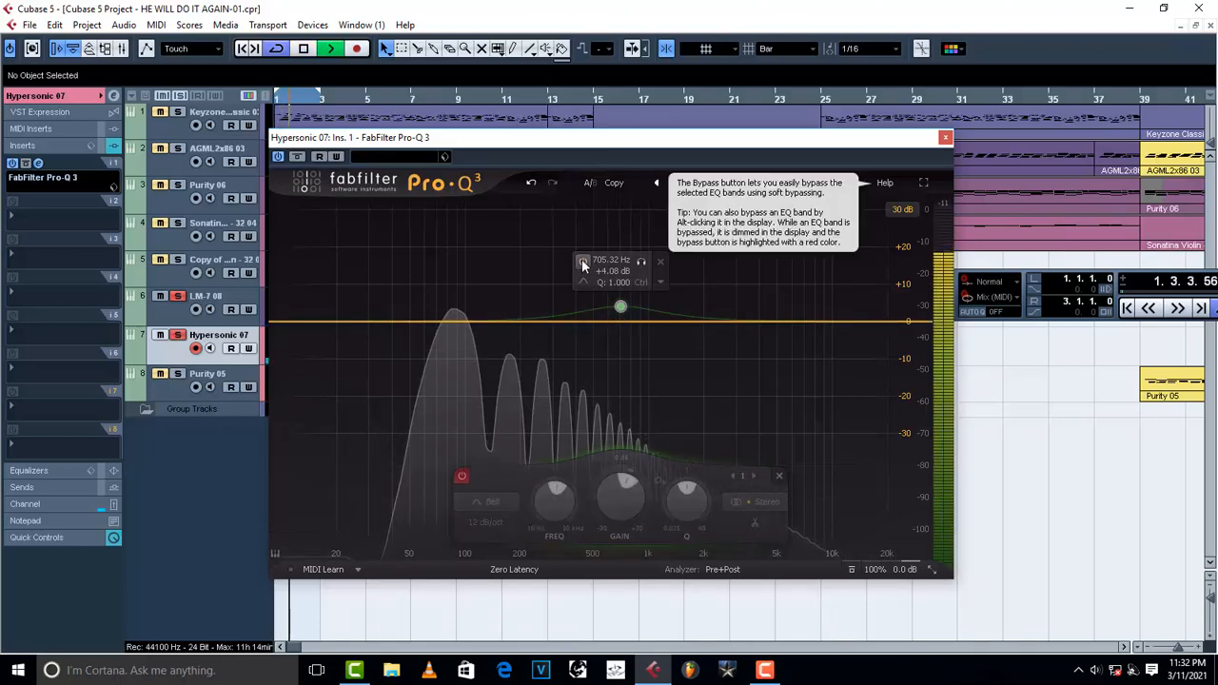
key(space)
click(583, 261)
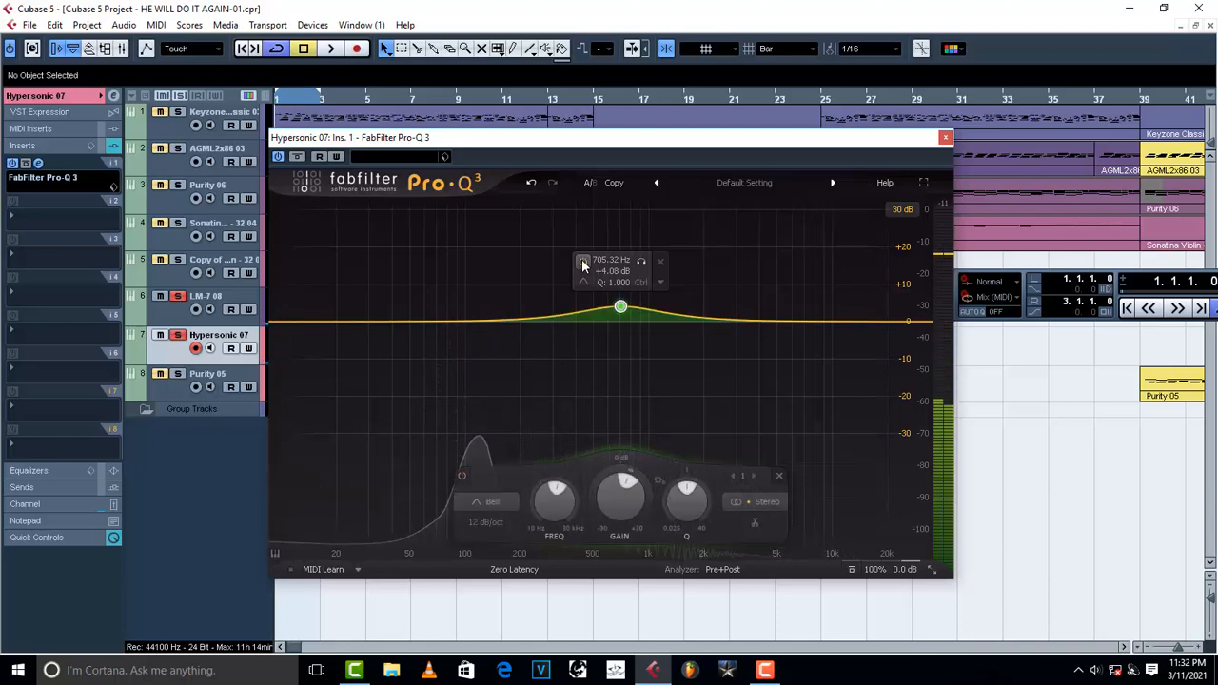
Raise the bell band to about +6.7 dB at roughly 685 Hz while listening.
key(space)
drag(621, 314, 618, 299)
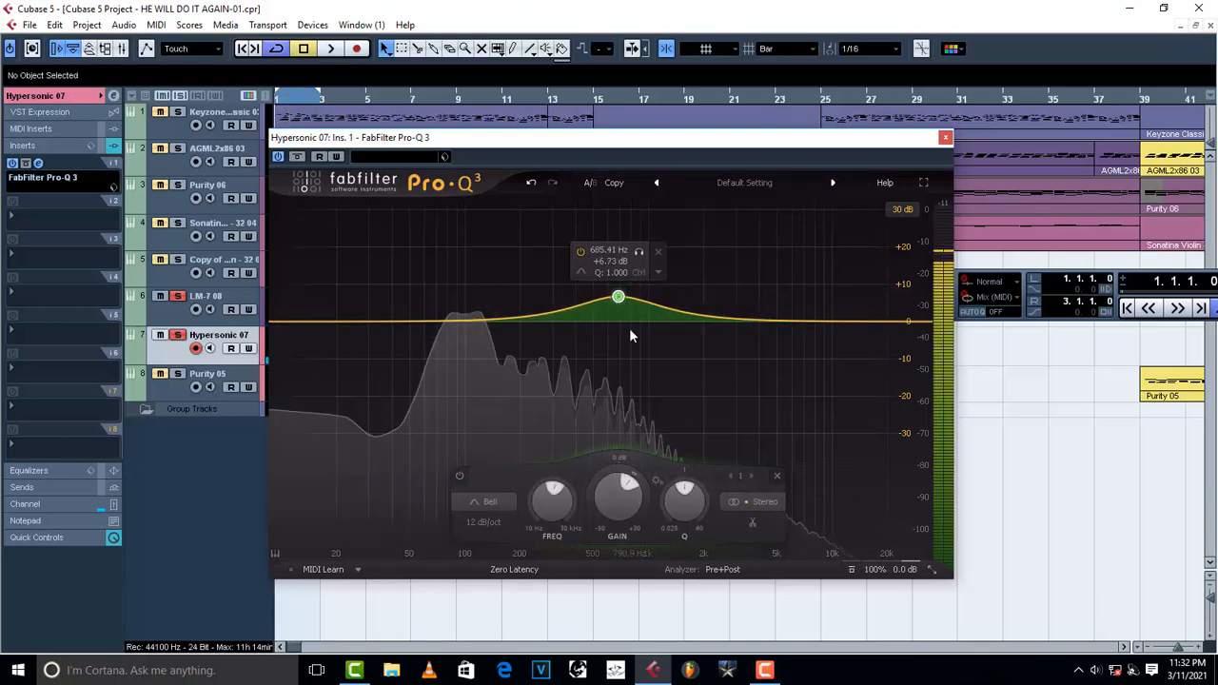
key(space)
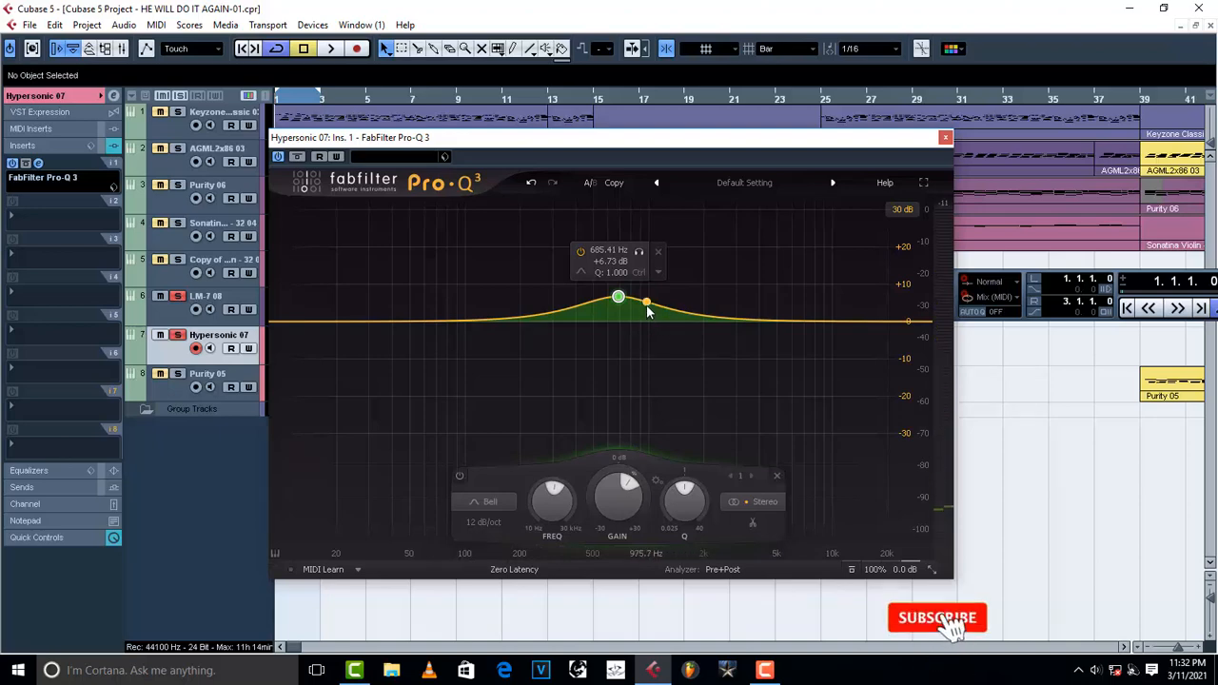
Add a second bell band near 1 kHz with a slight boost.
click(647, 310)
drag(647, 297, 649, 296)
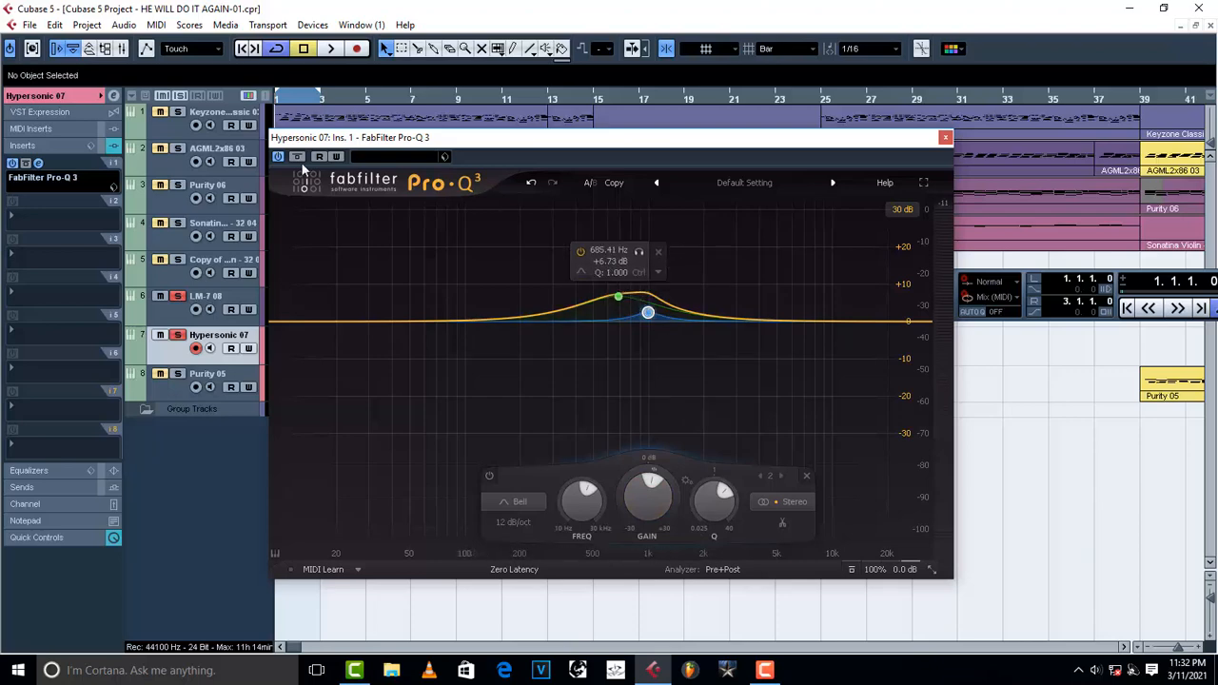
key(space)
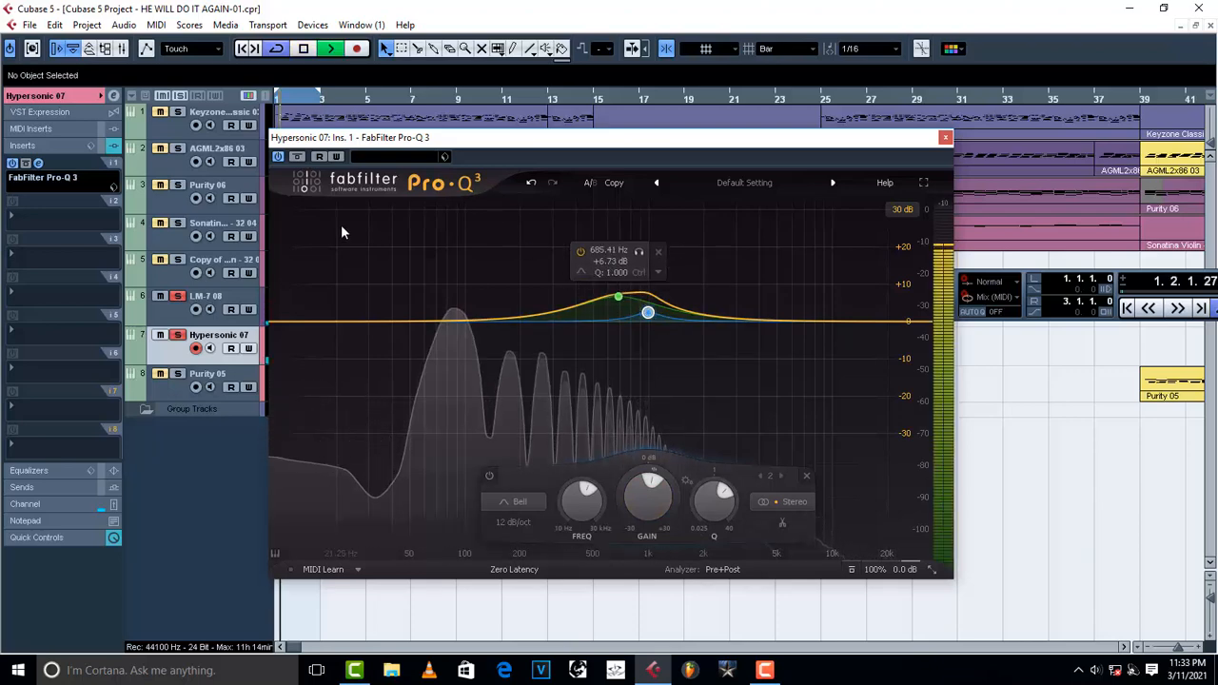
Deactivate the Pro-Q 3 effect and reactivate it during playback to compare.
key(space)
click(280, 158)
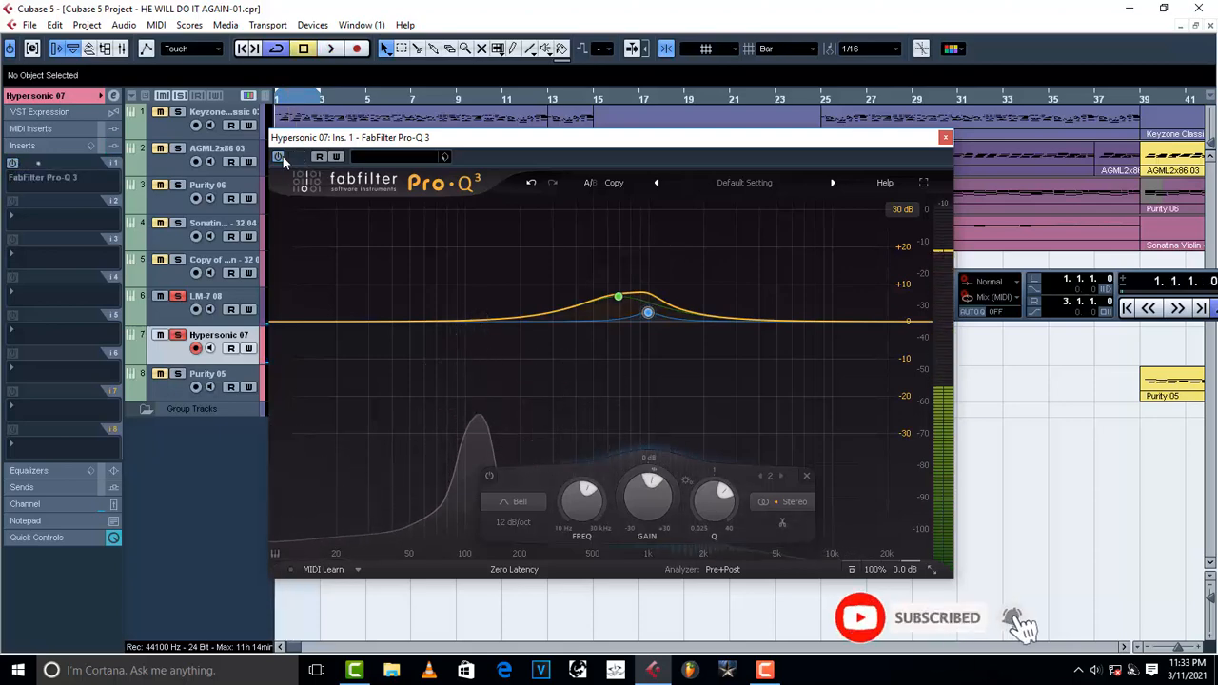
key(space)
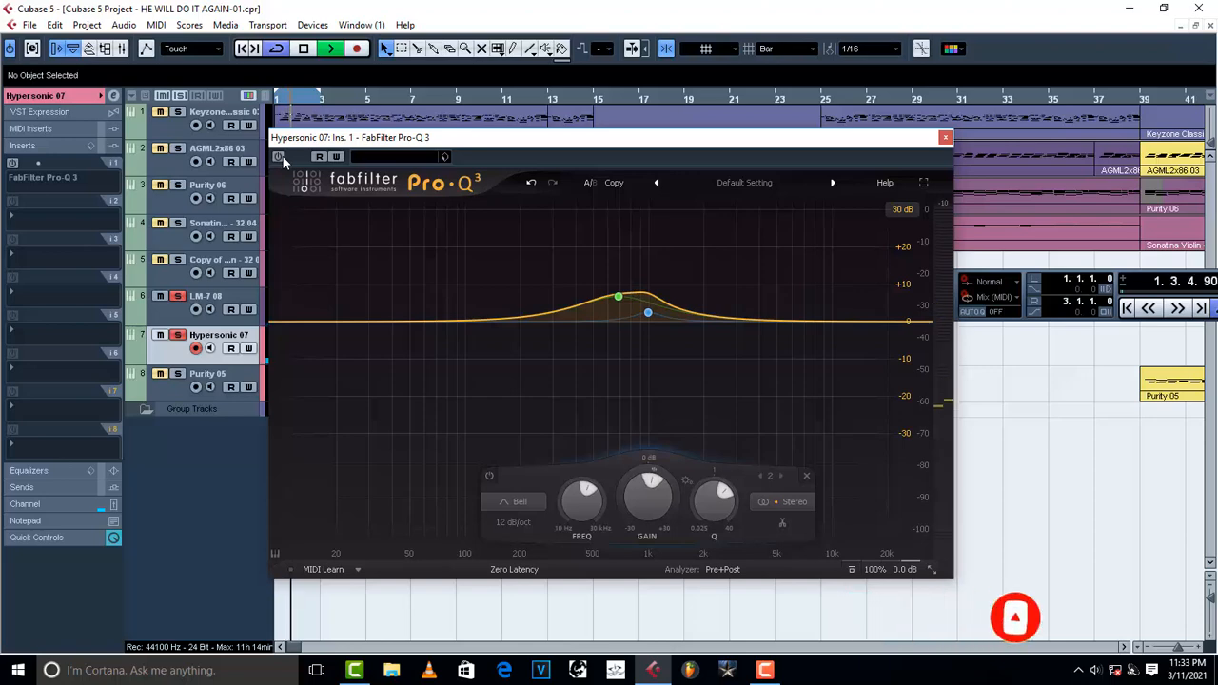
click(281, 158)
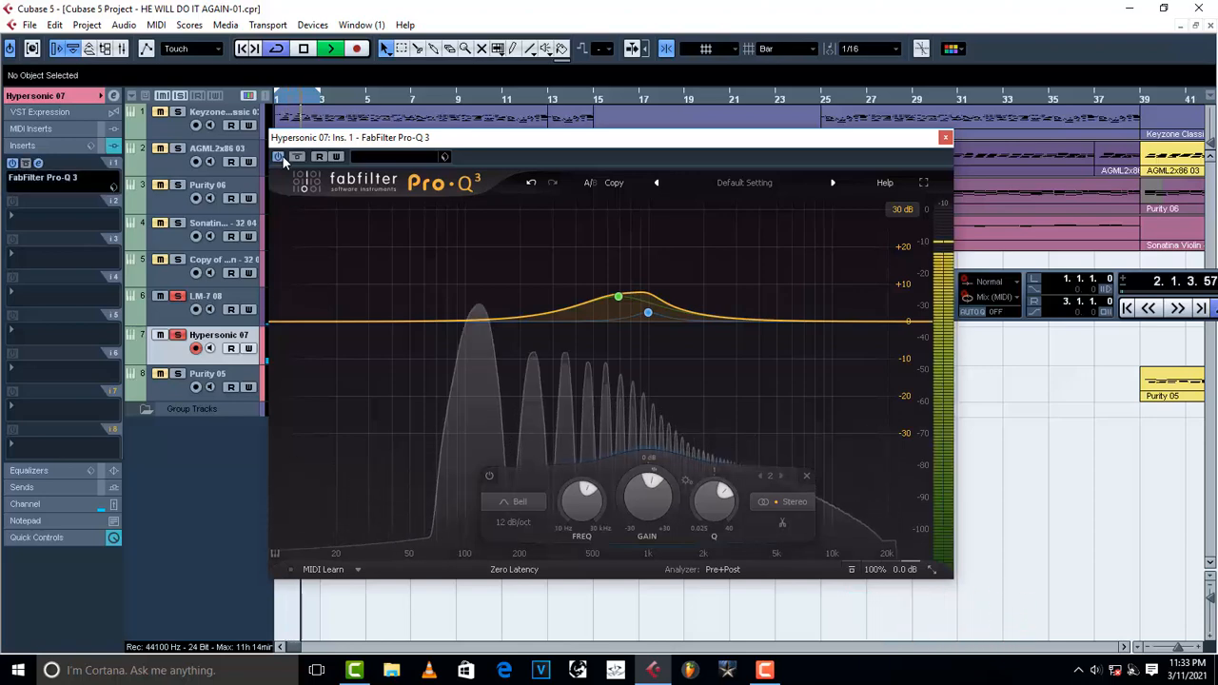
key(space)
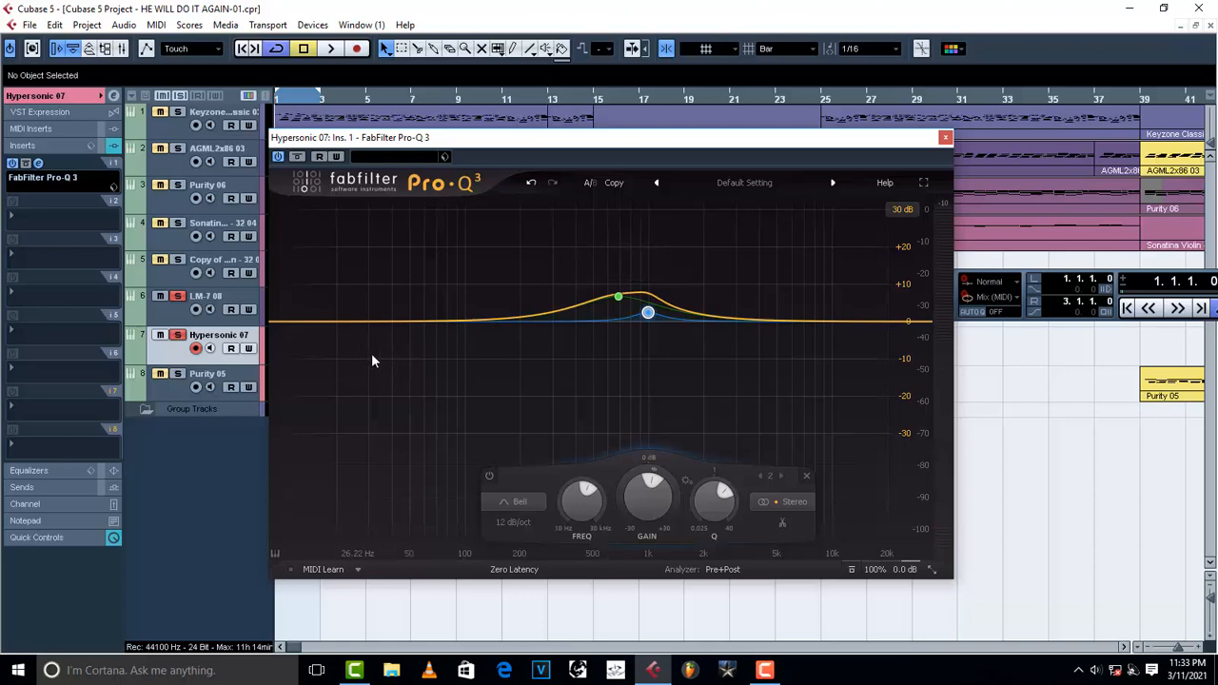
Add a third bell band cutting about -7.6 dB near 86 Hz.
key(space)
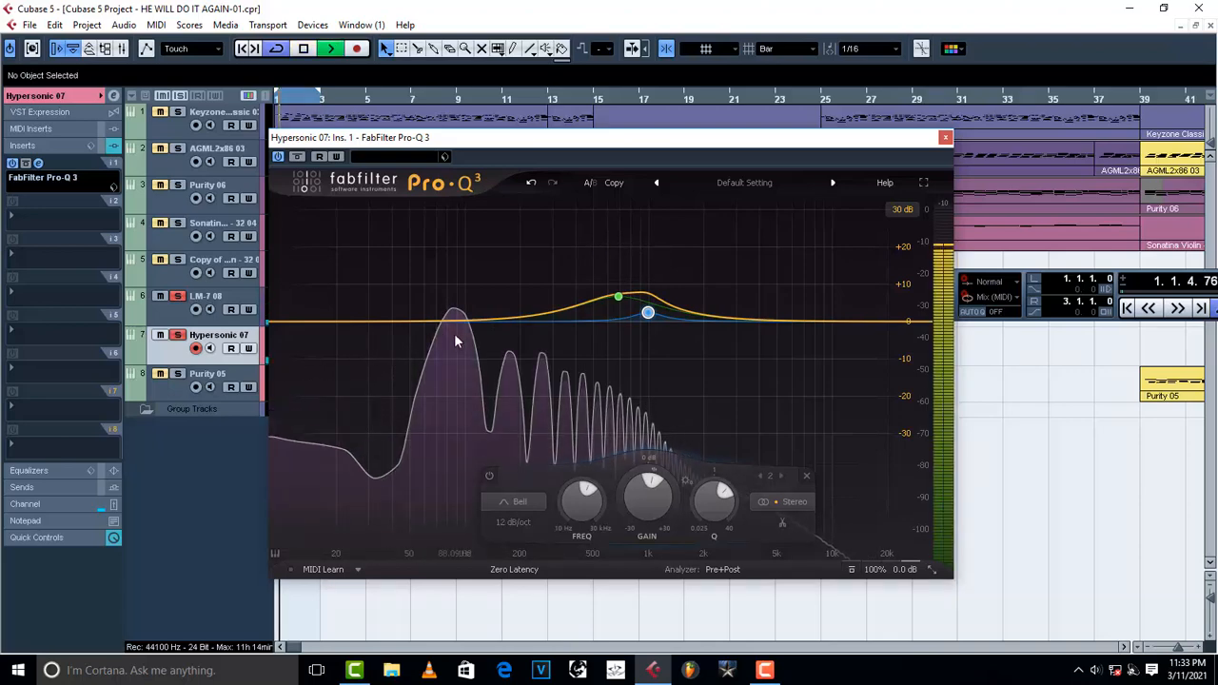
key(space)
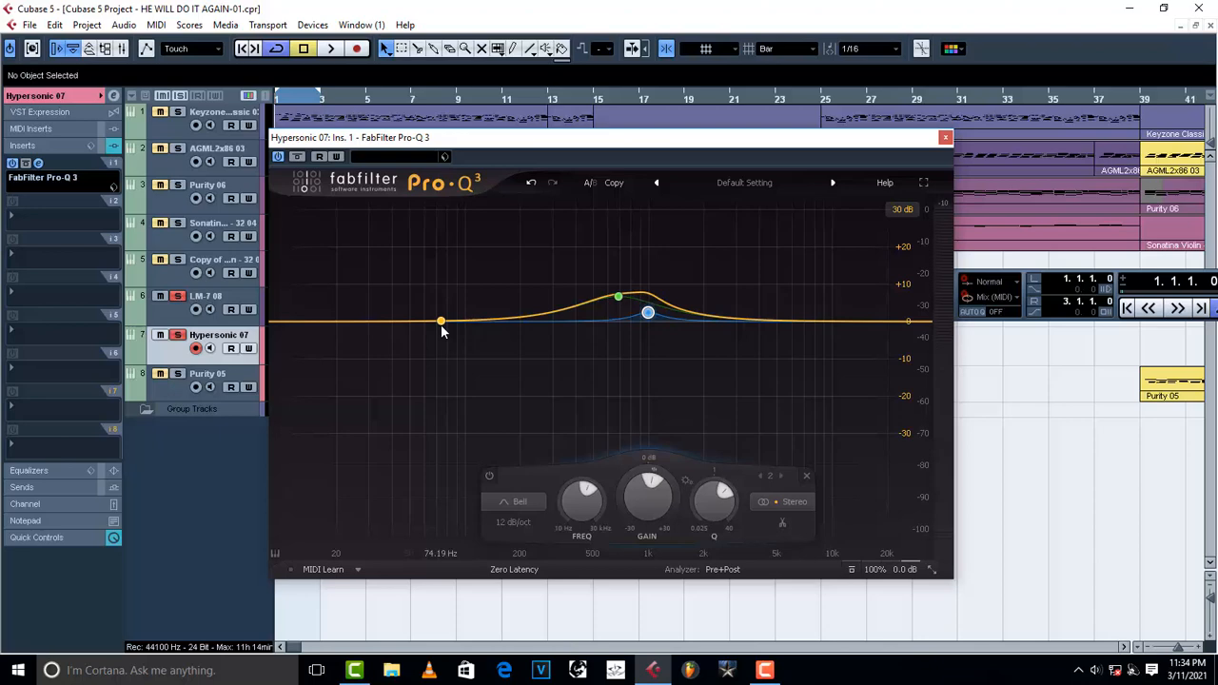
key(space)
drag(441, 323, 452, 351)
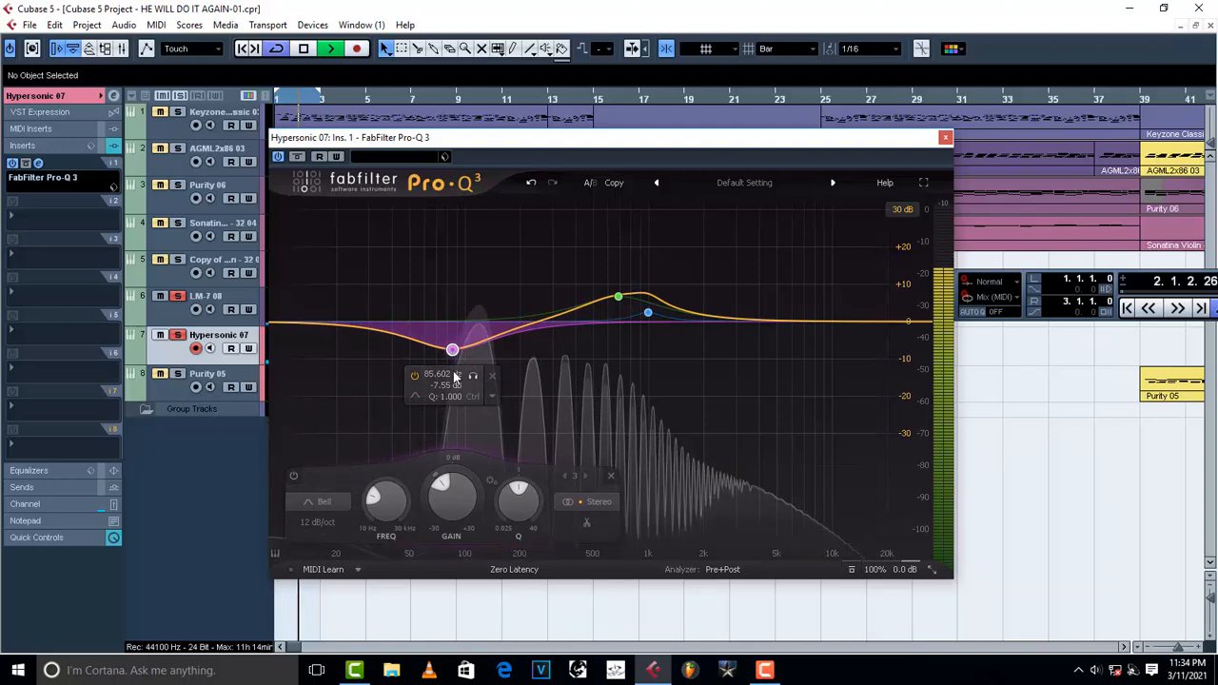
key(space)
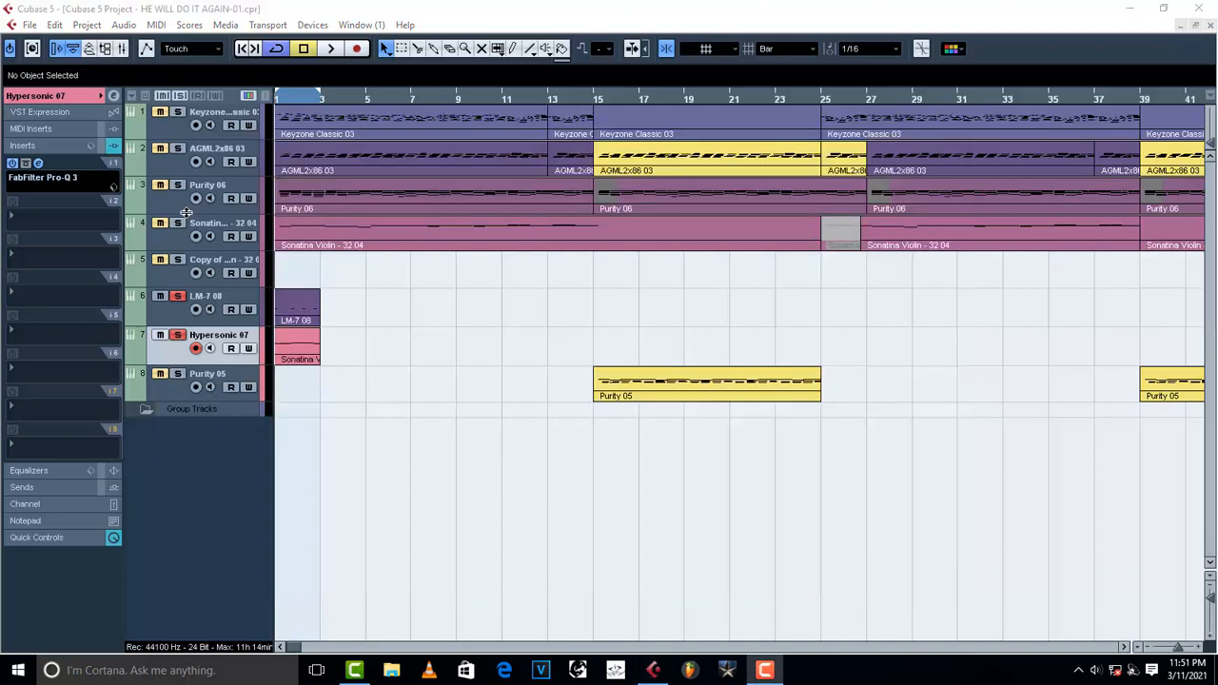
Unsolo LM-7 08 and Hypersonic 07 and play back the full mix with the EQ.
click(179, 296)
click(178, 336)
key(space)
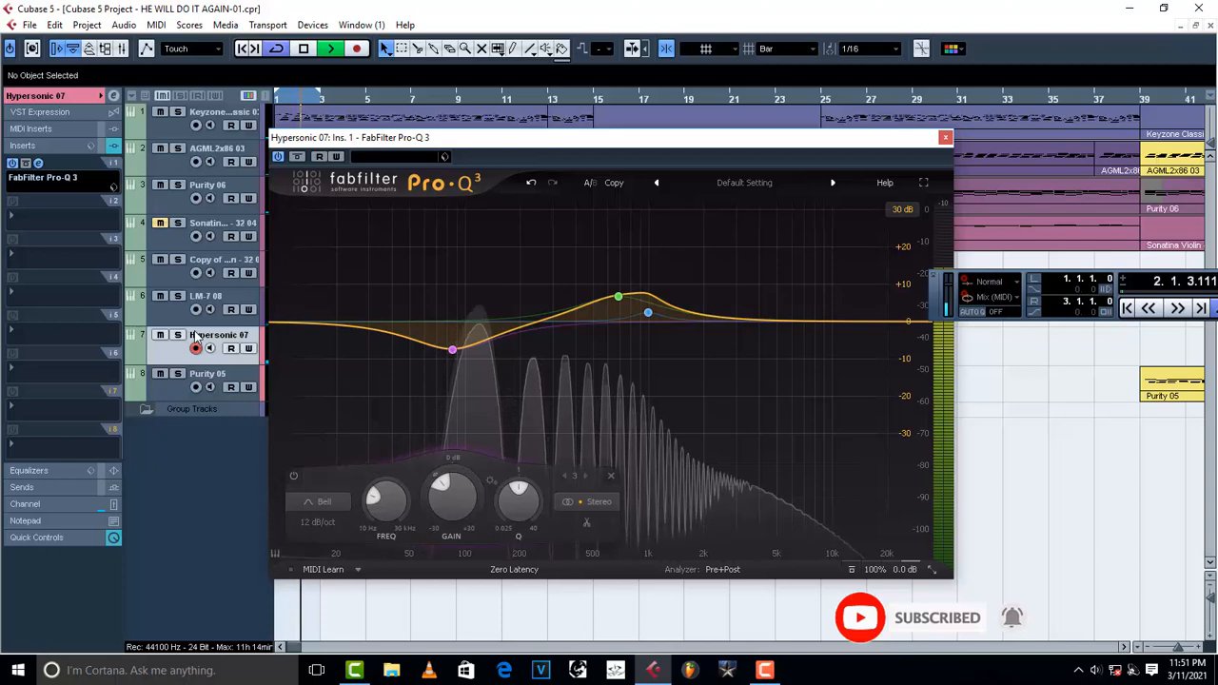
key(space)
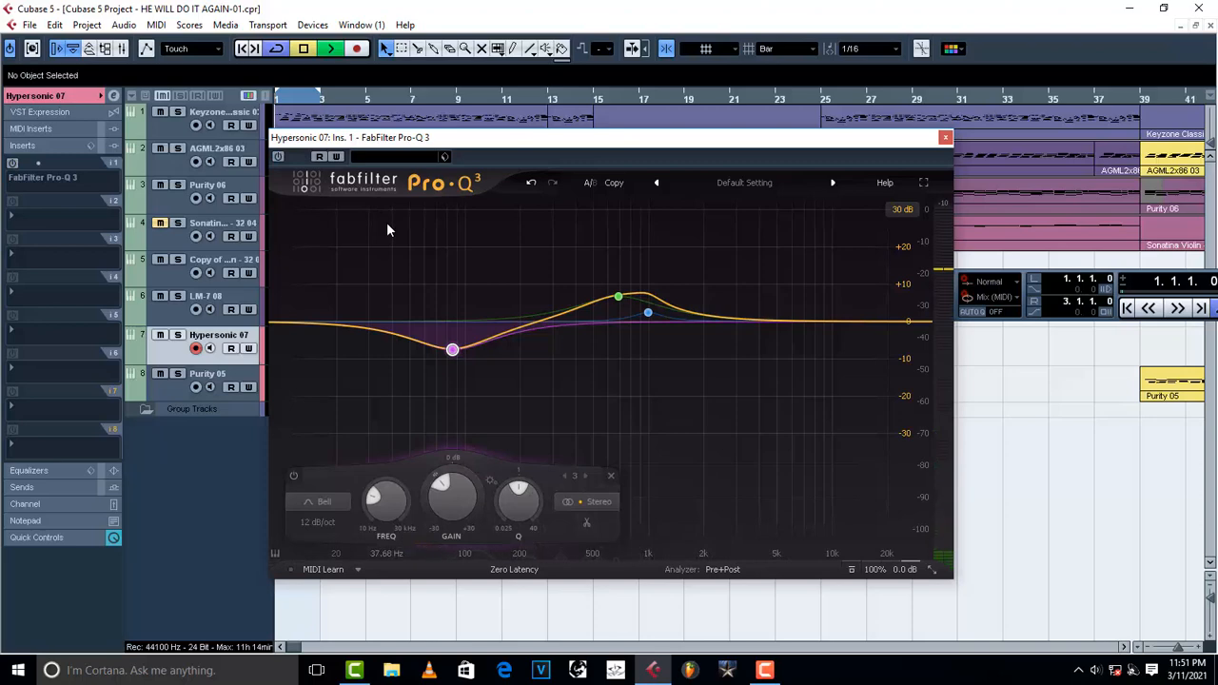
key(space)
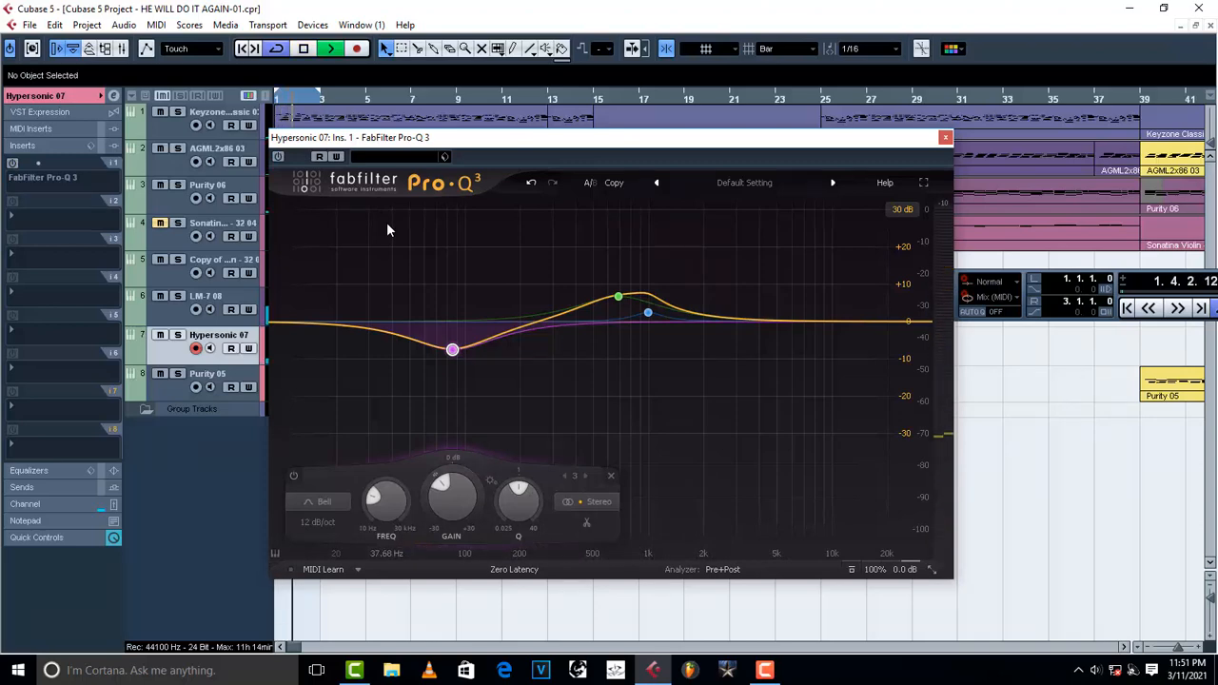
key(space)
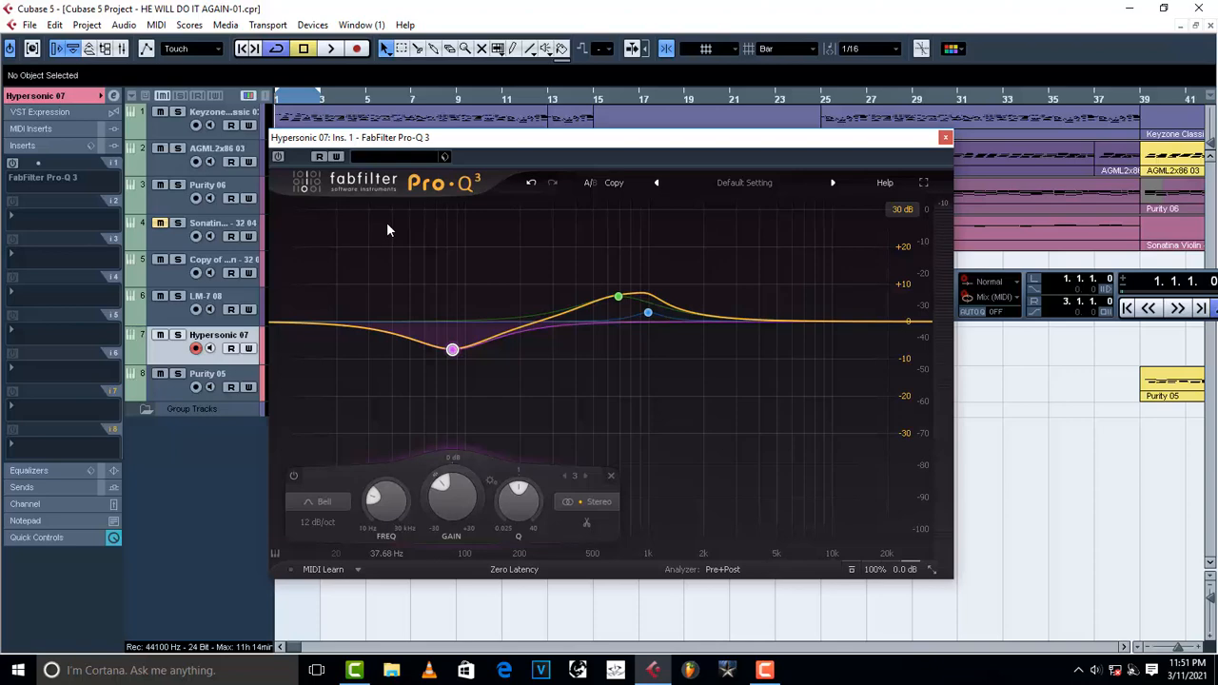
key(space)
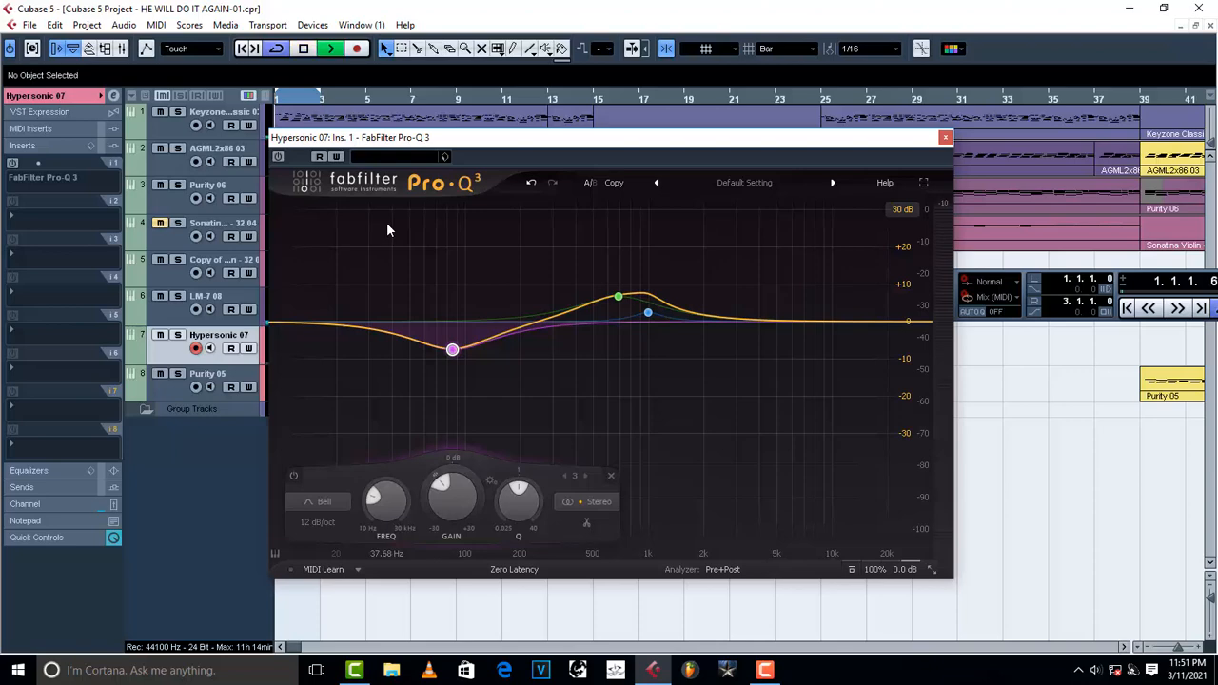
Toggle the Pro-Q 3 insert on Hypersonic 07 off and on during playback to compare the EQ.
click(278, 156)
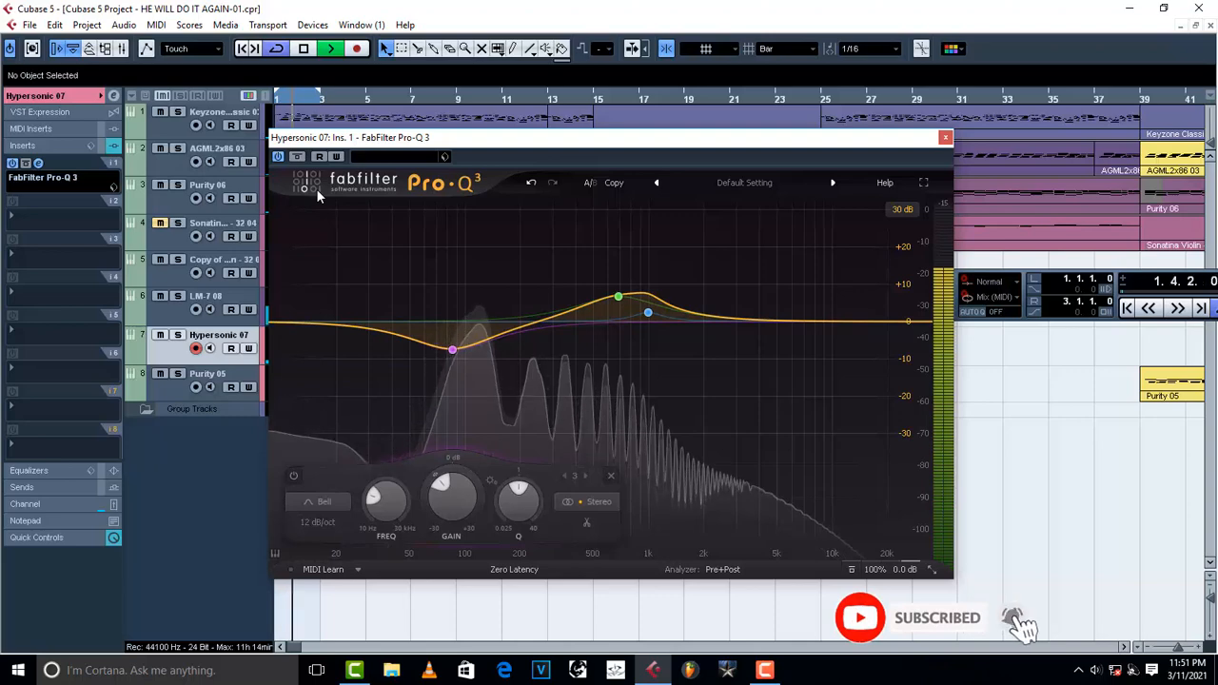
key(space)
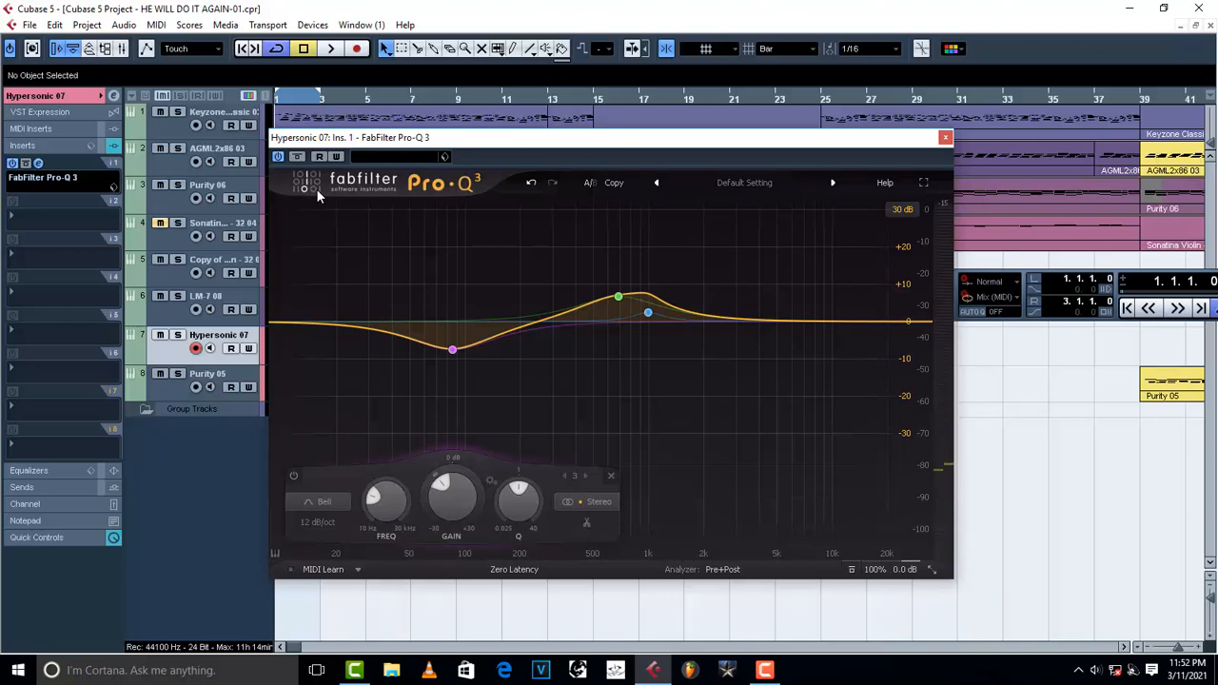
key(space)
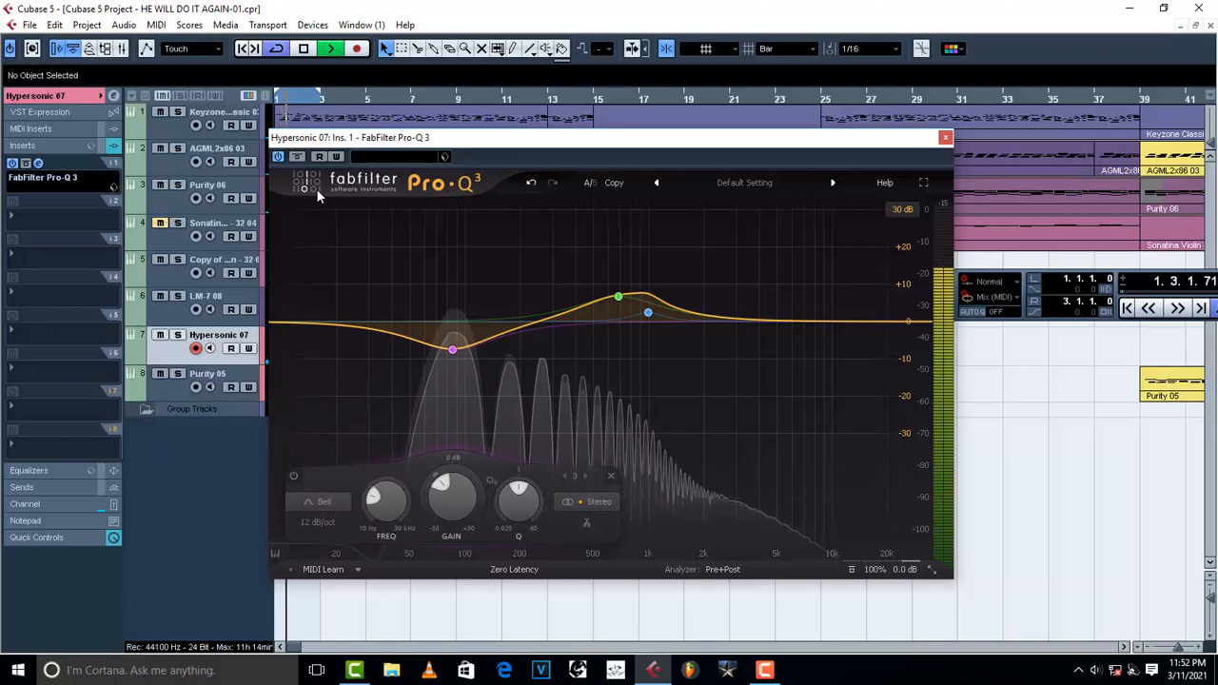
click(279, 156)
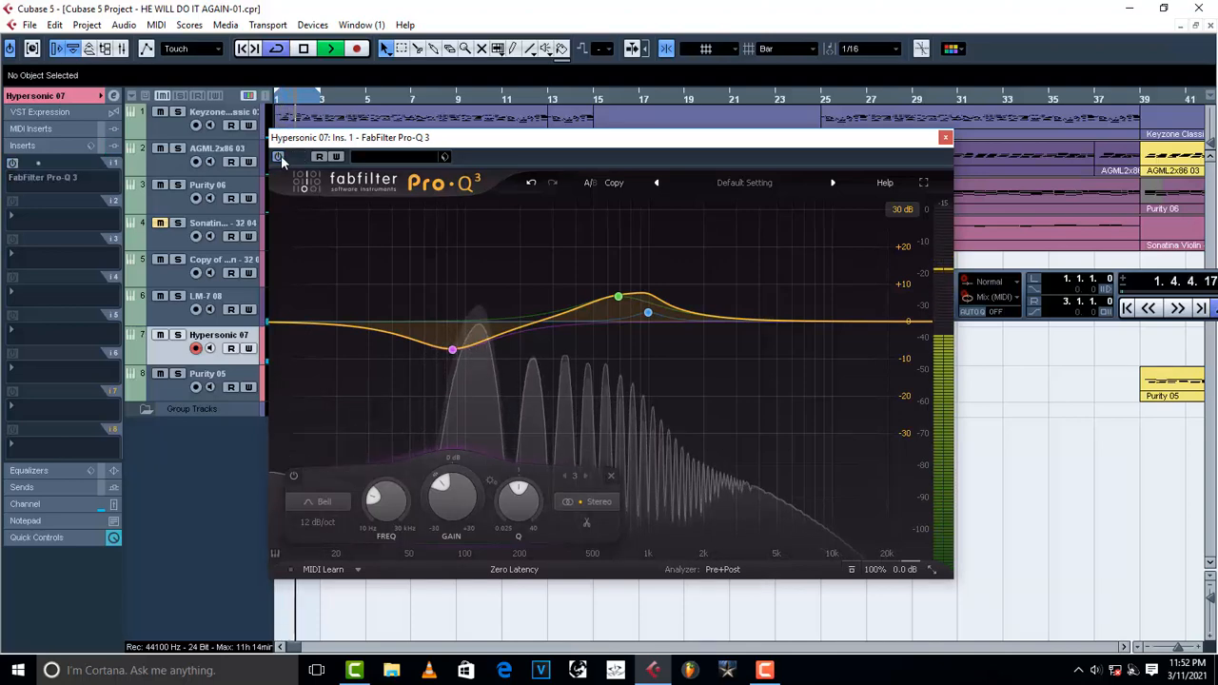
click(279, 157)
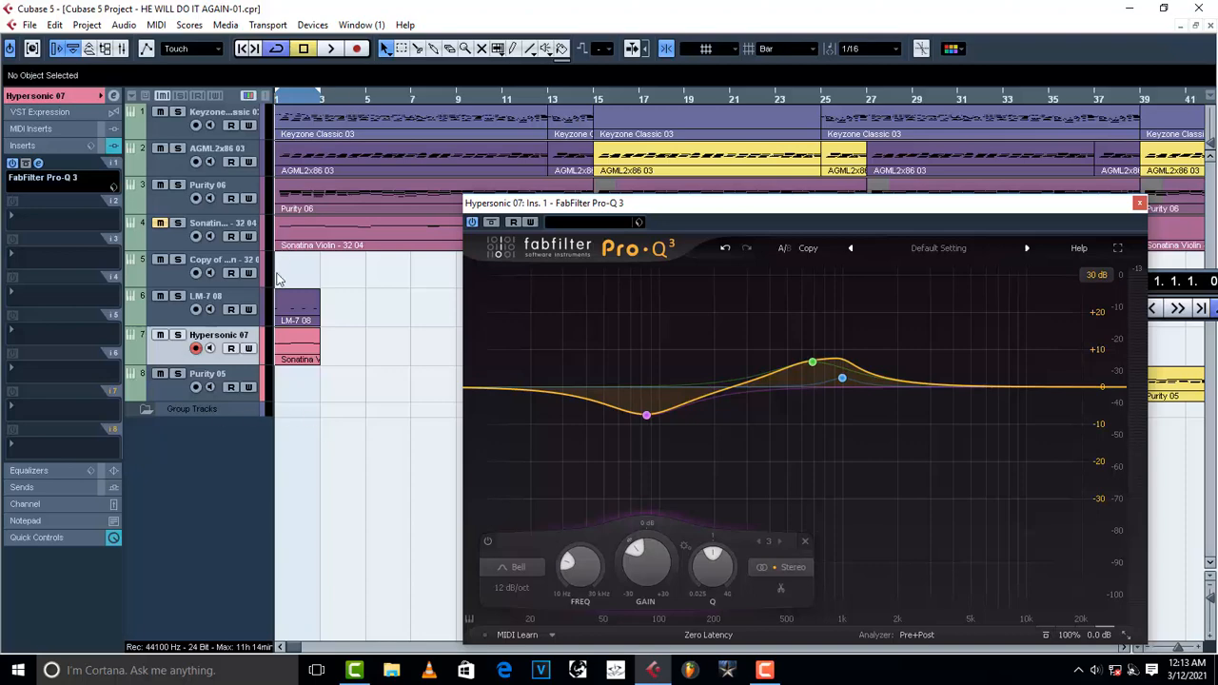
key(space)
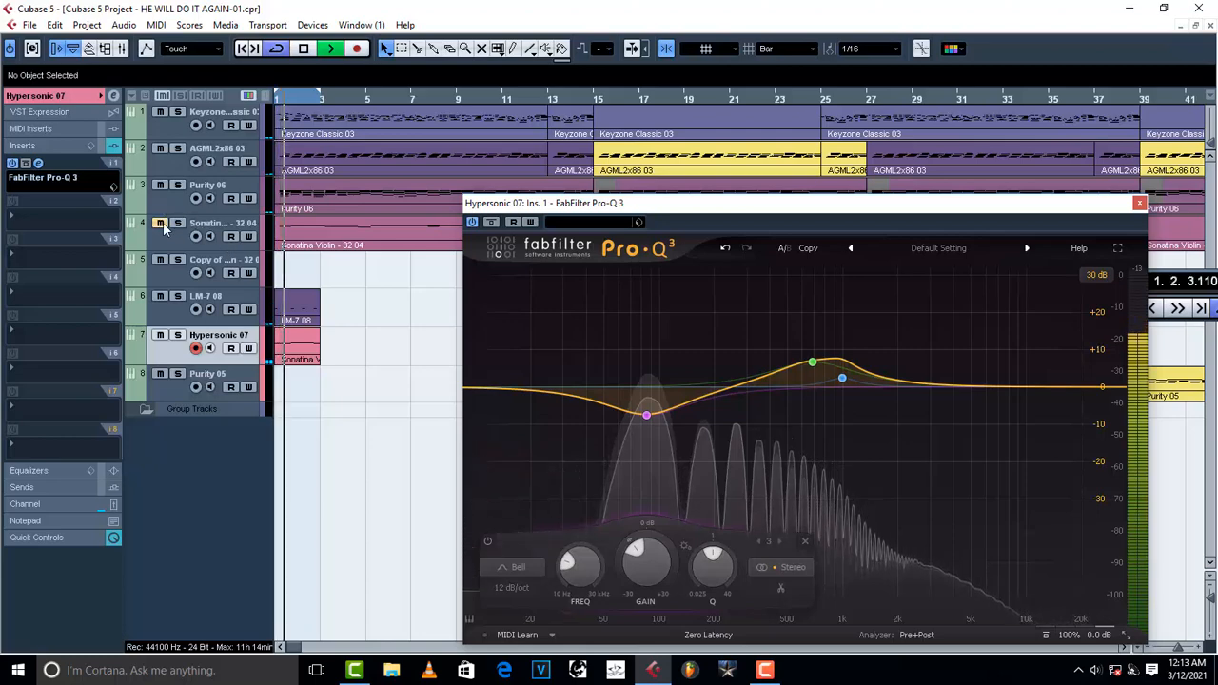
key(space)
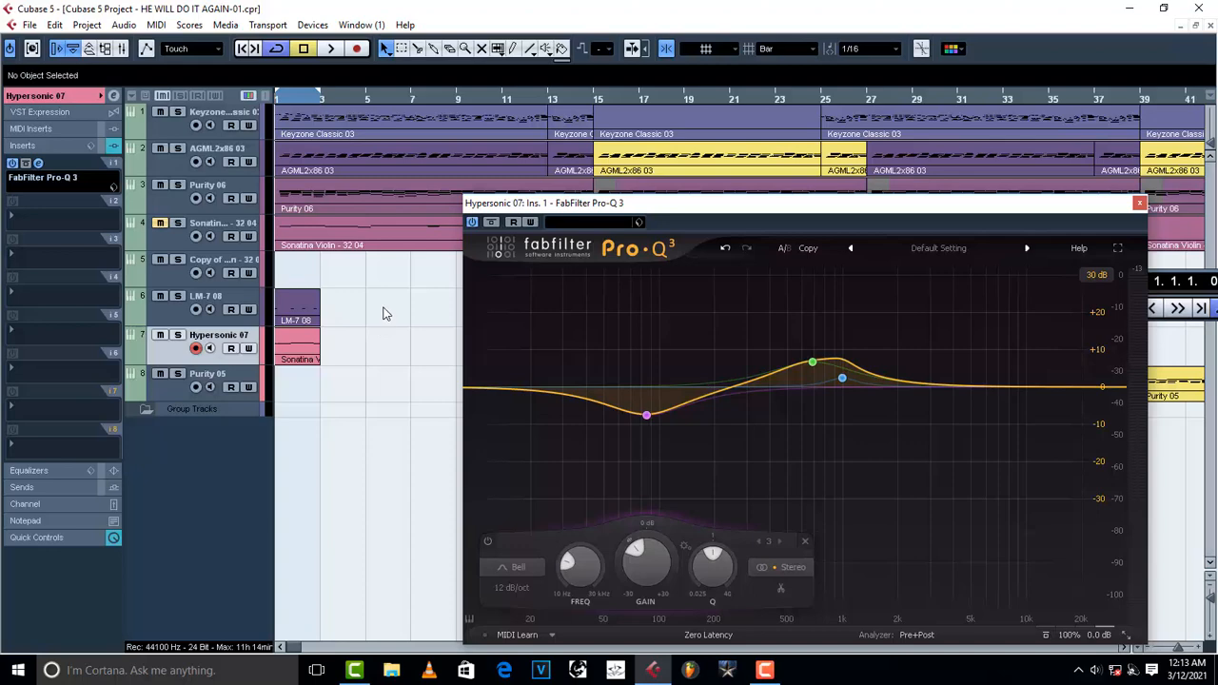
Open the Keyzone Classic 03 channel settings and boost its second EQ band to 20.4 dB at 158 Hz.
click(175, 161)
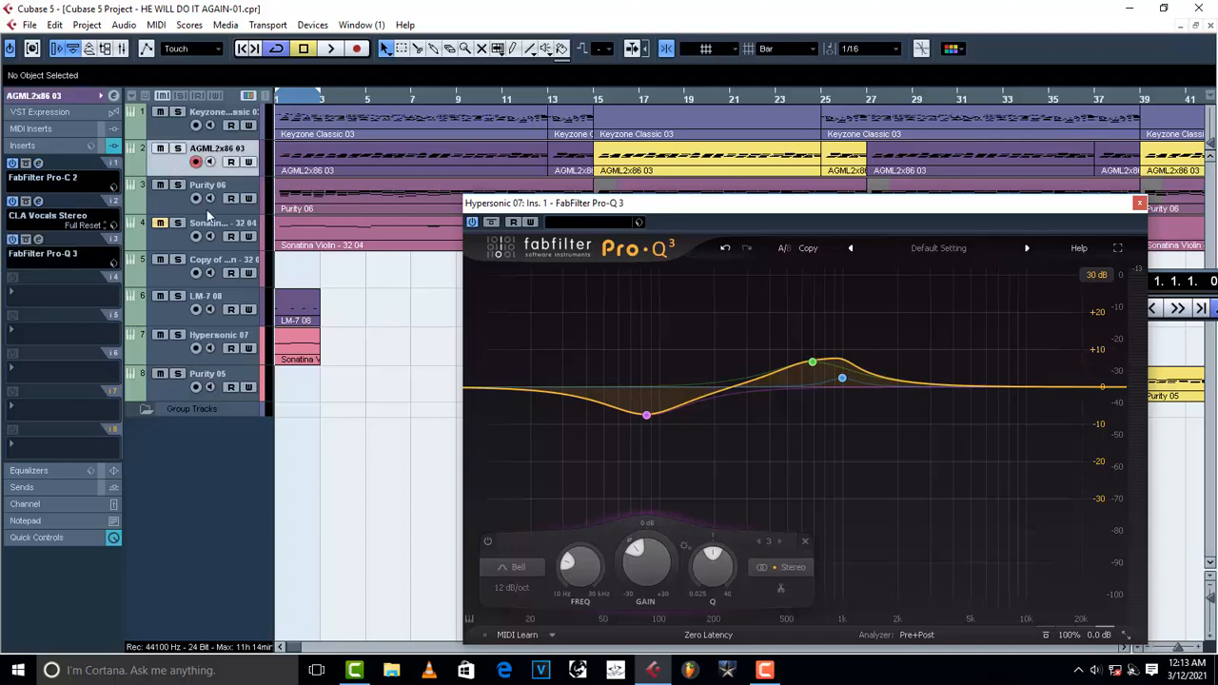
click(172, 127)
click(113, 95)
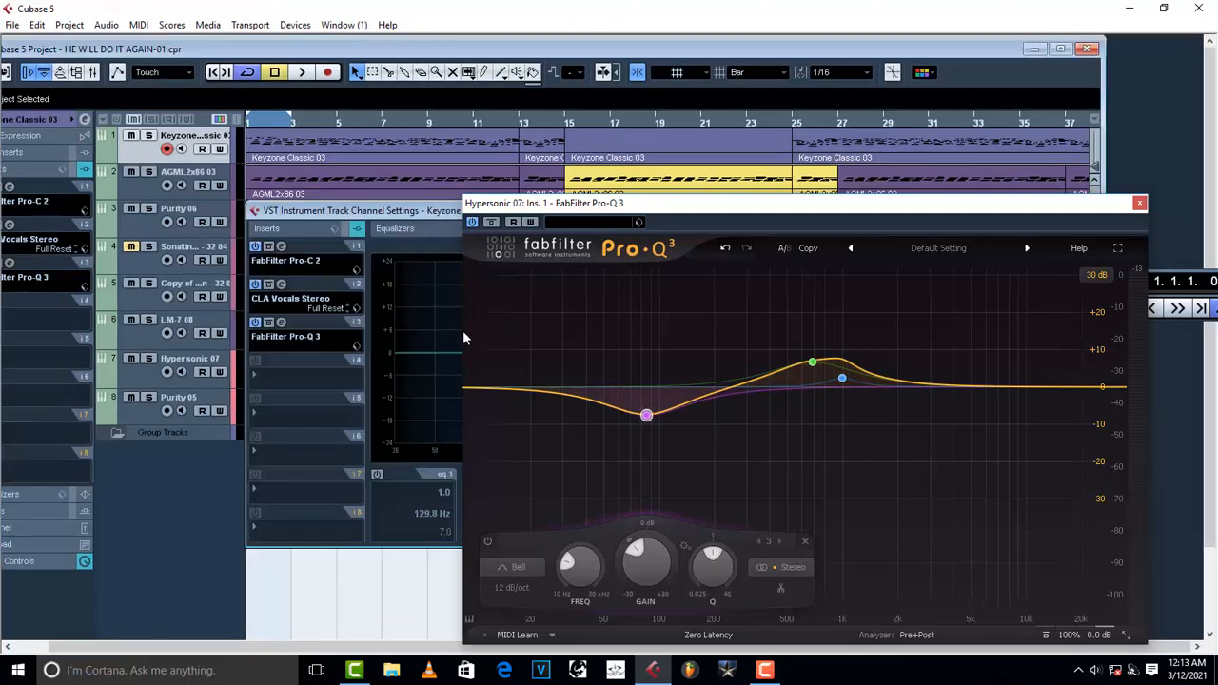
drag(439, 211, 288, 175)
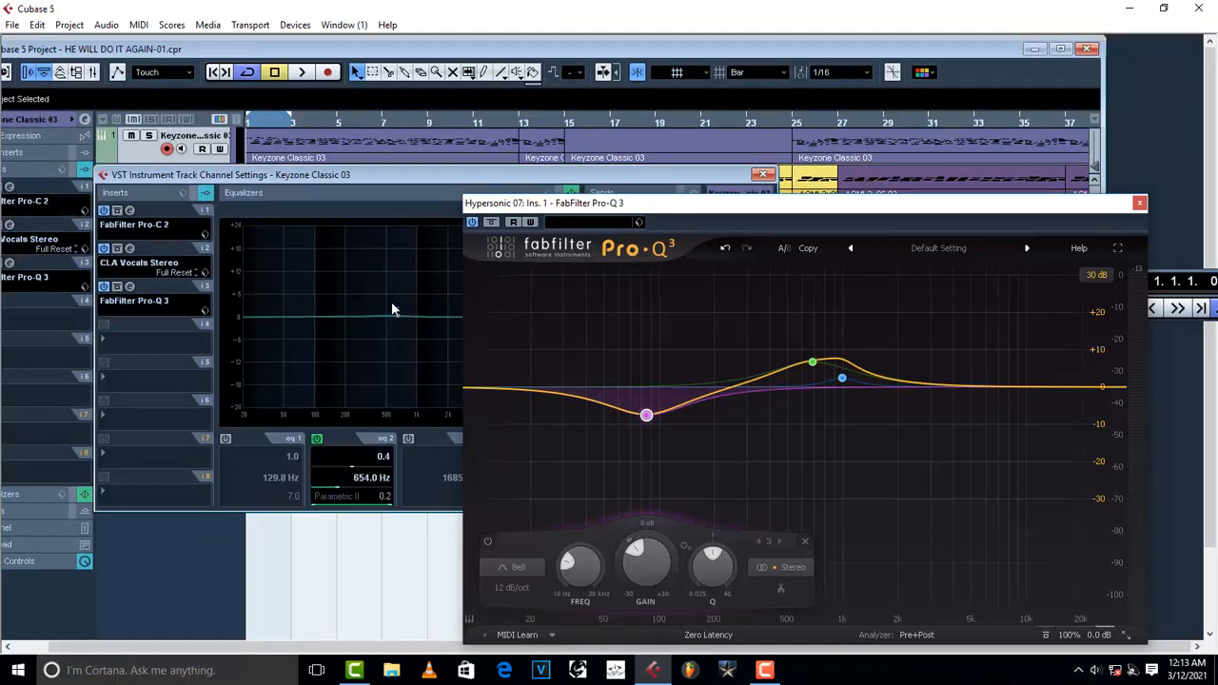
drag(394, 307, 335, 245)
Close the channel settings and play back the mix several times to hear the boosted Keyzone track.
key(space)
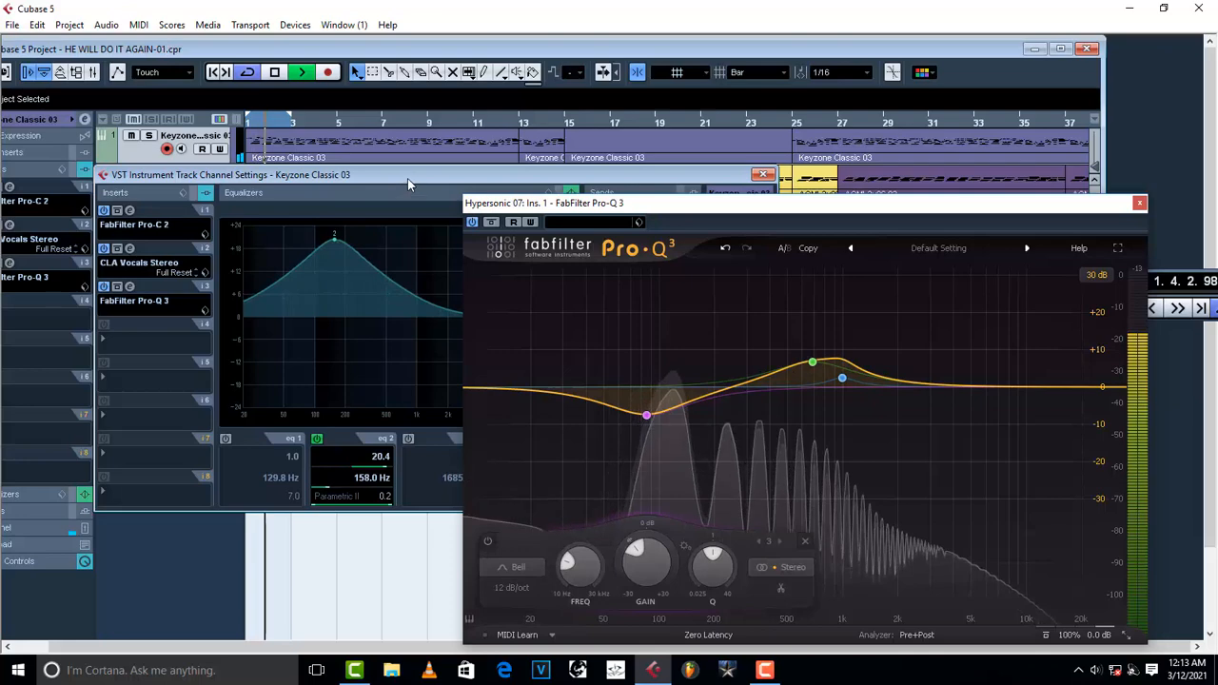
click(764, 176)
key(space)
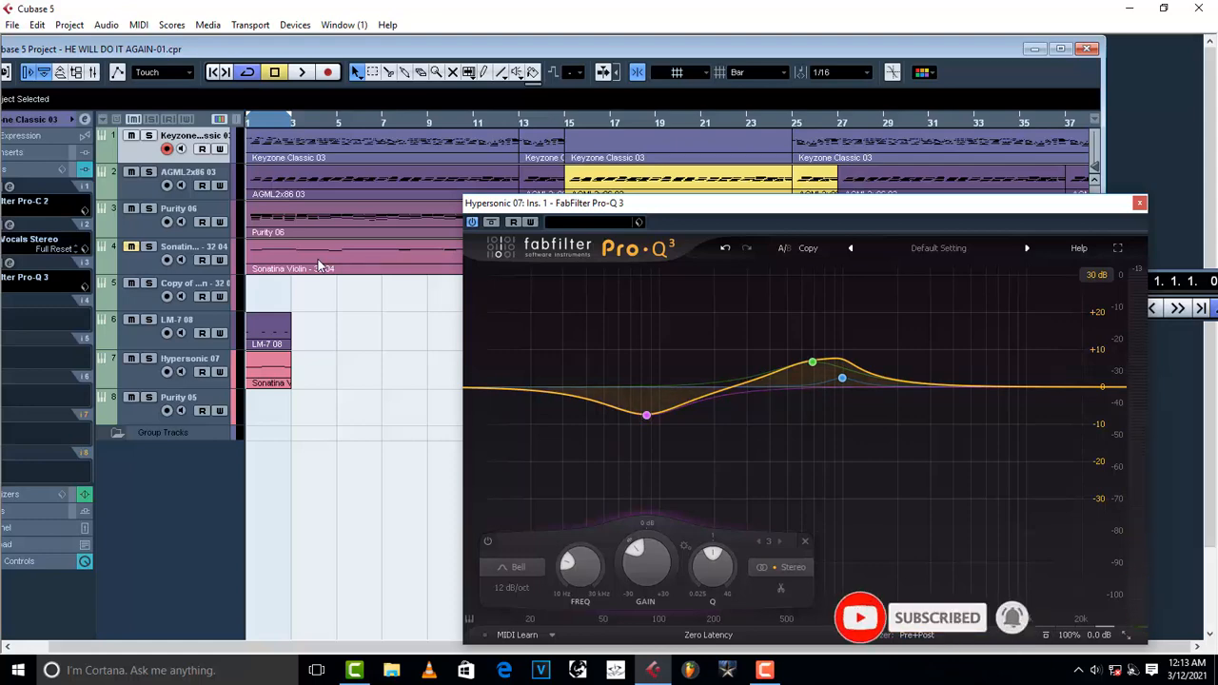
key(space)
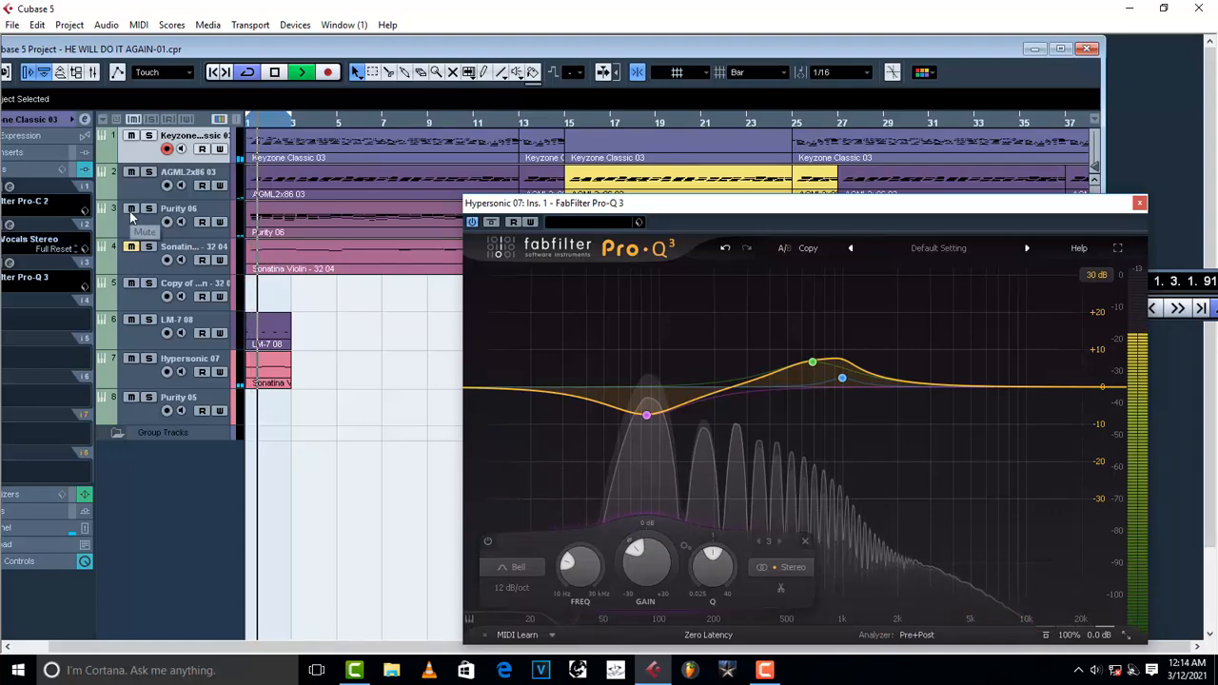
key(space)
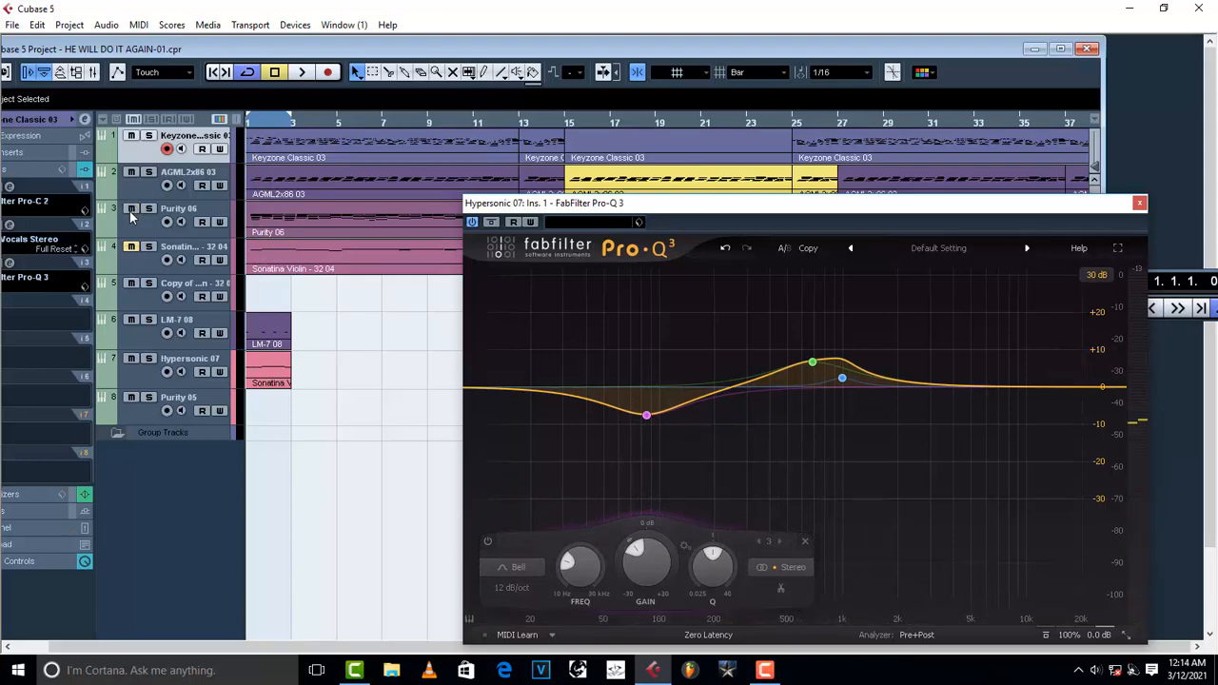
key(space)
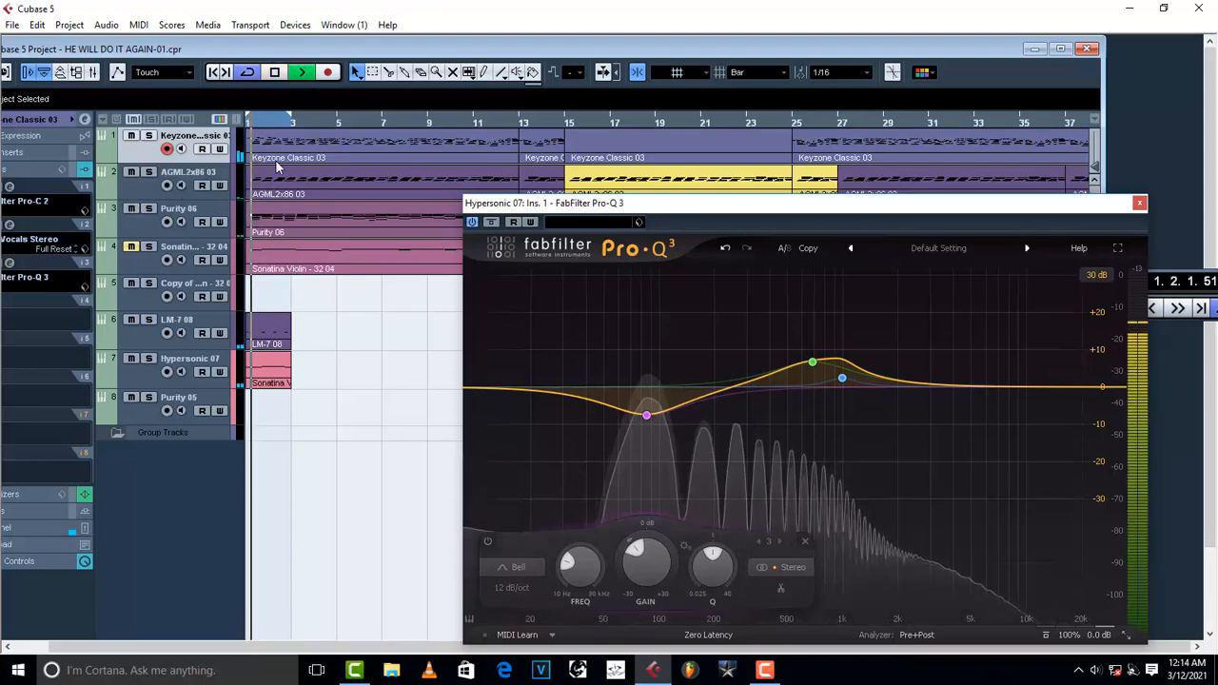
key(space)
Mute the AGML2x86 03 track and play back the mix to compare.
click(132, 173)
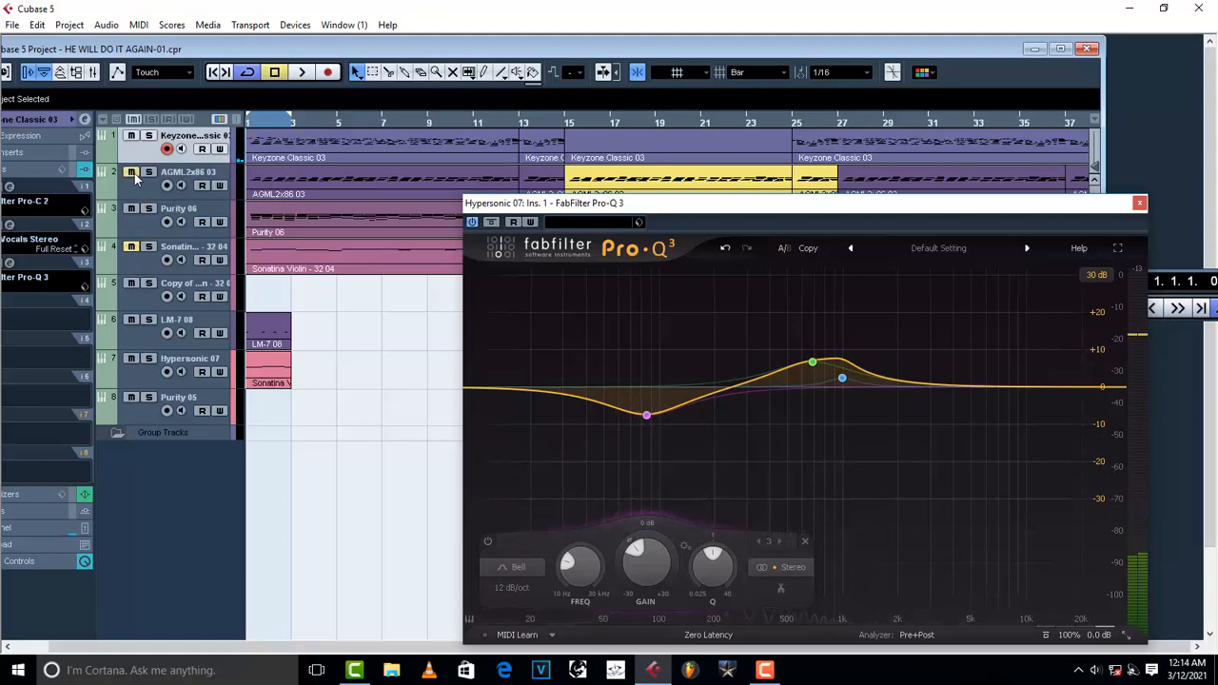
key(space)
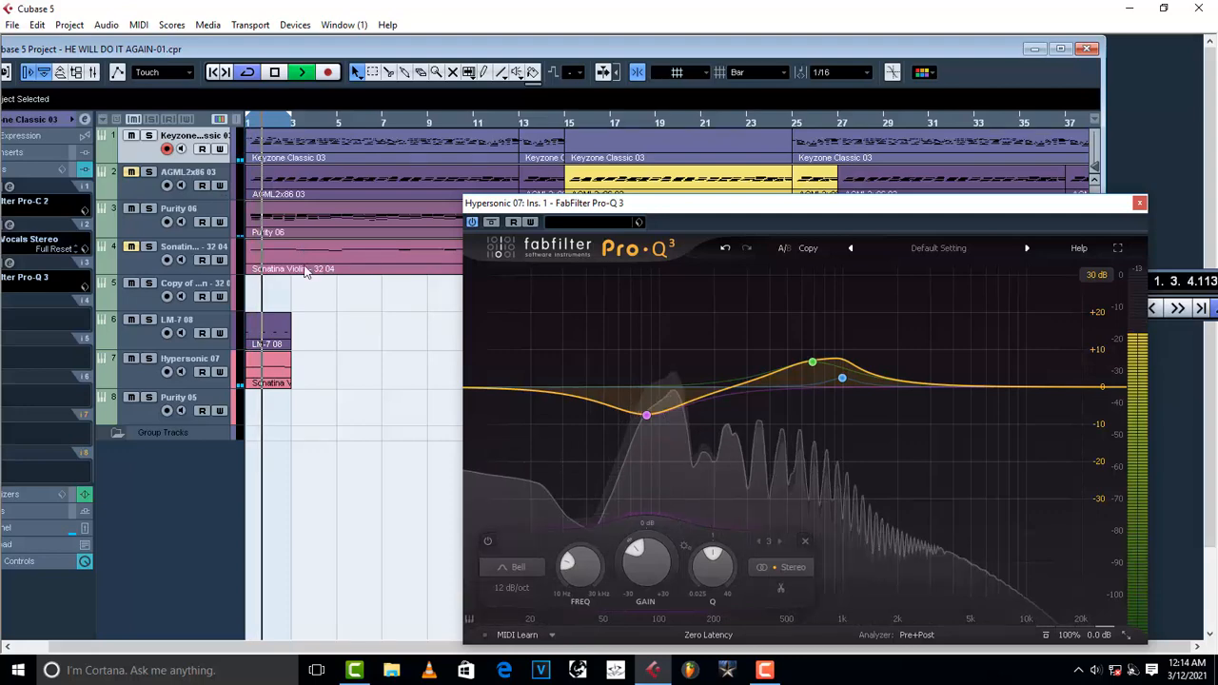
key(space)
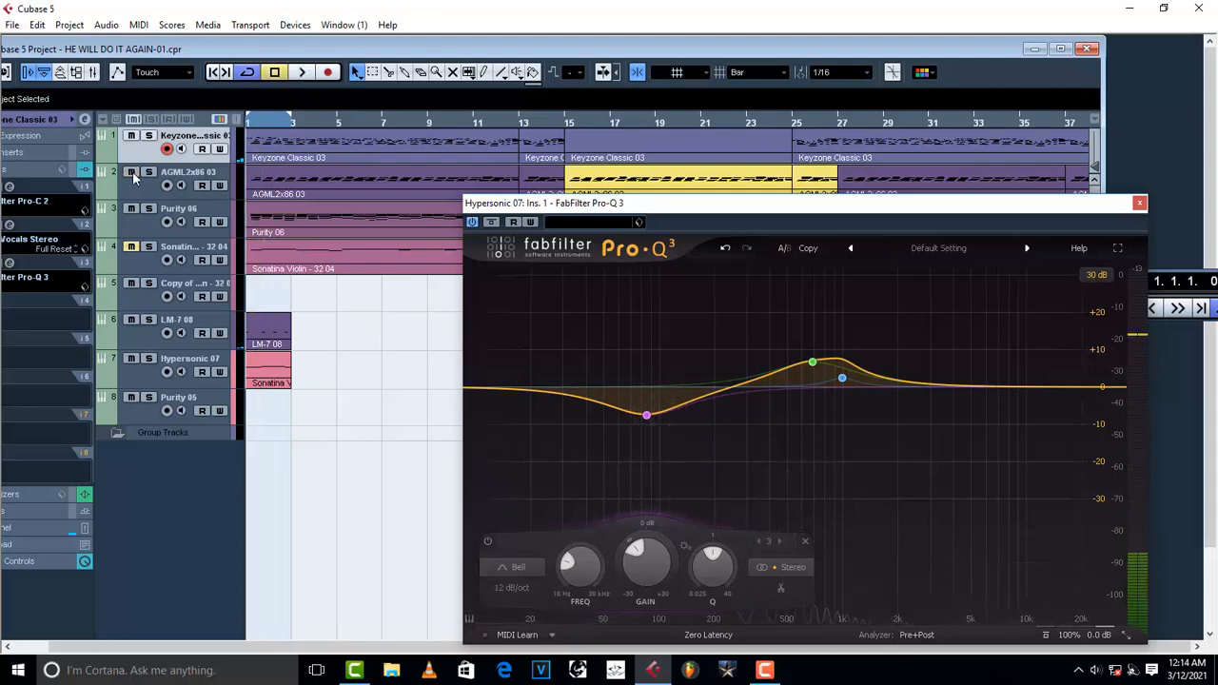
key(space)
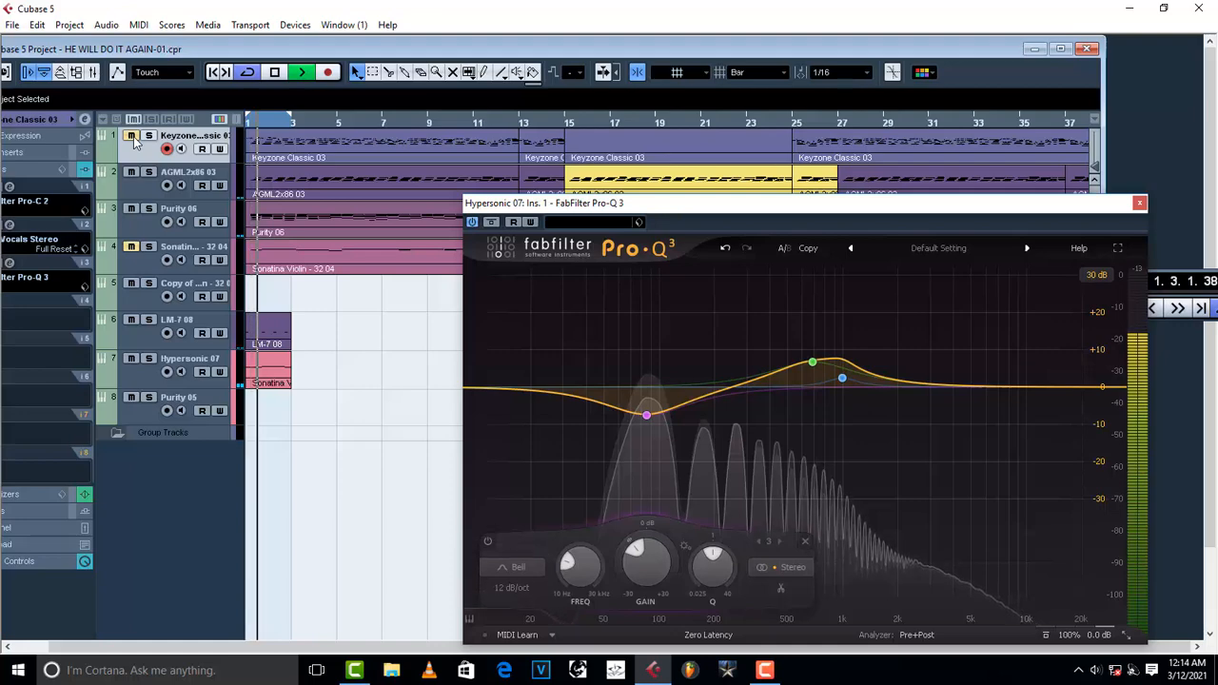
key(space)
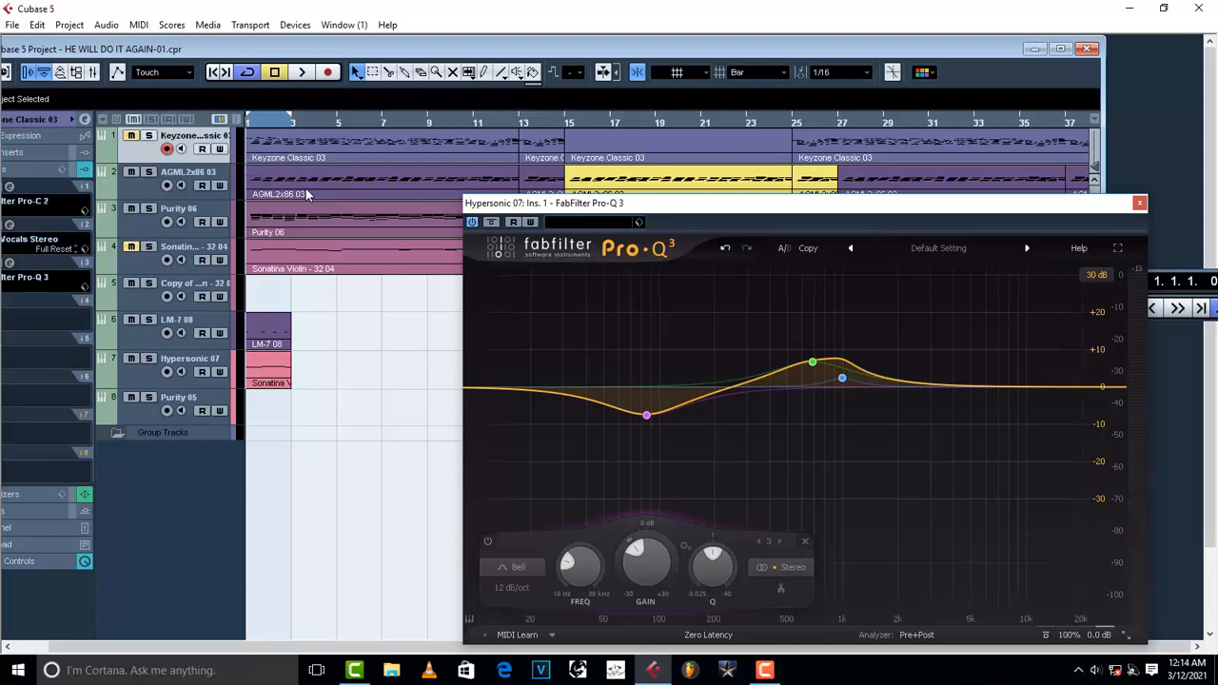
Reopen the Keyzone Classic 03 channel settings and turn its second EQ band into a -2.6 dB cut at 145 Hz.
click(85, 120)
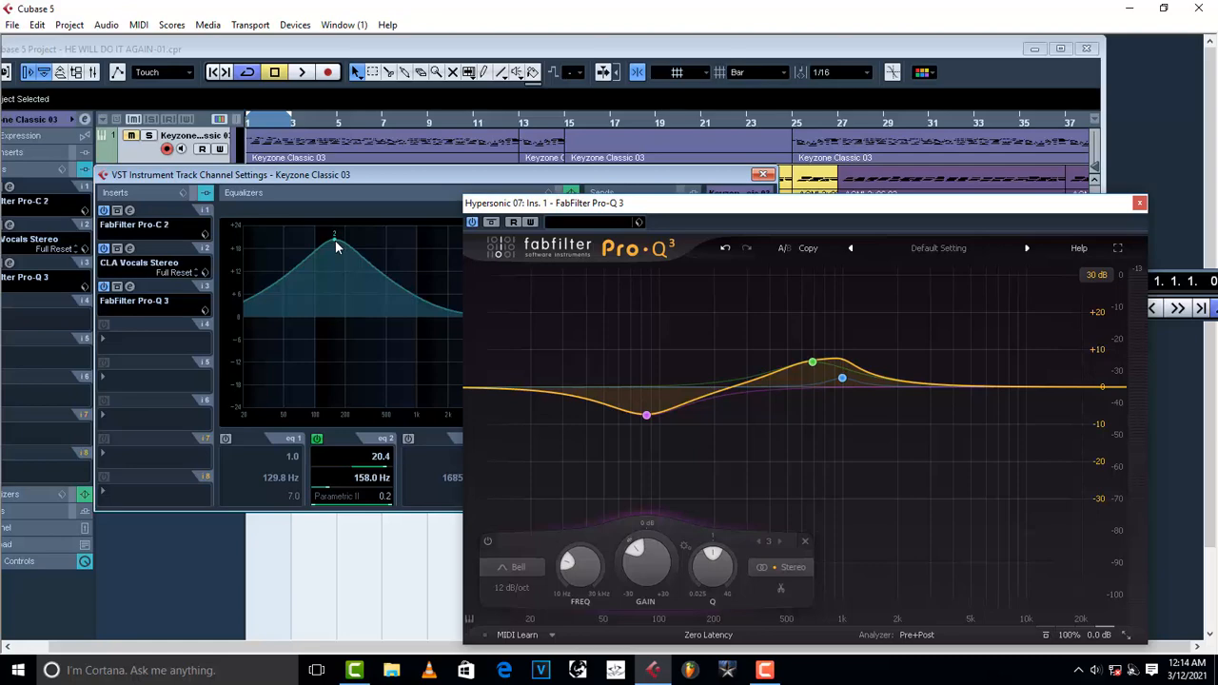
key(space)
click(274, 138)
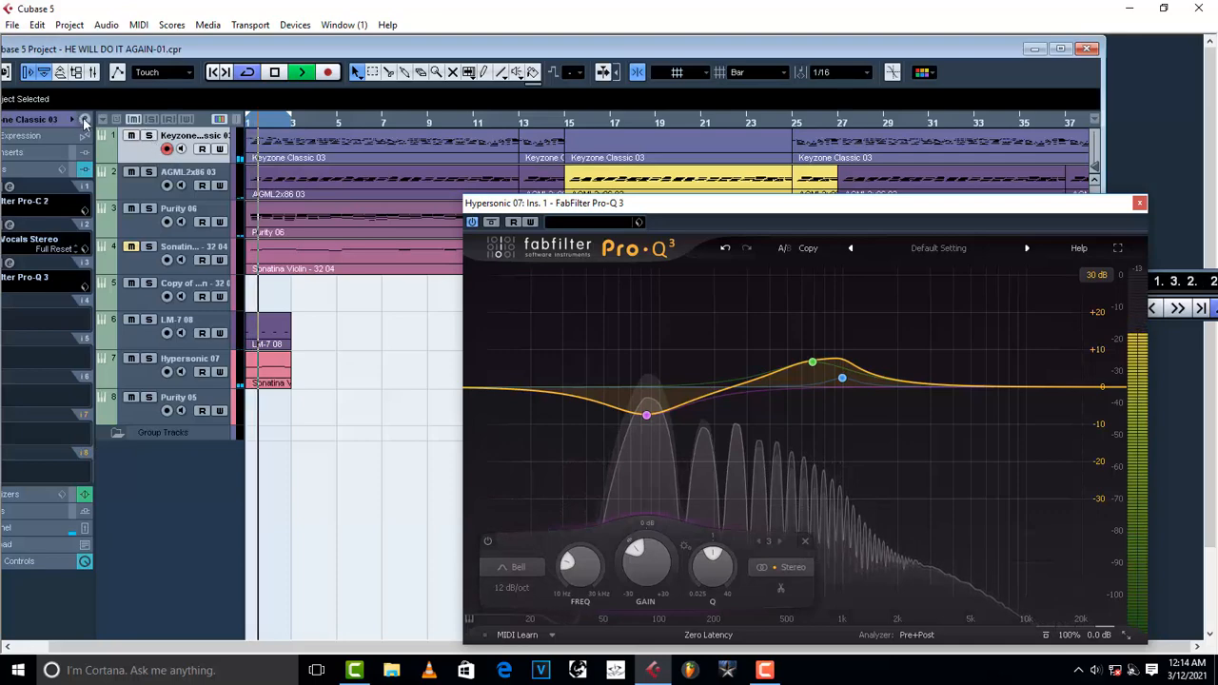
click(112, 138)
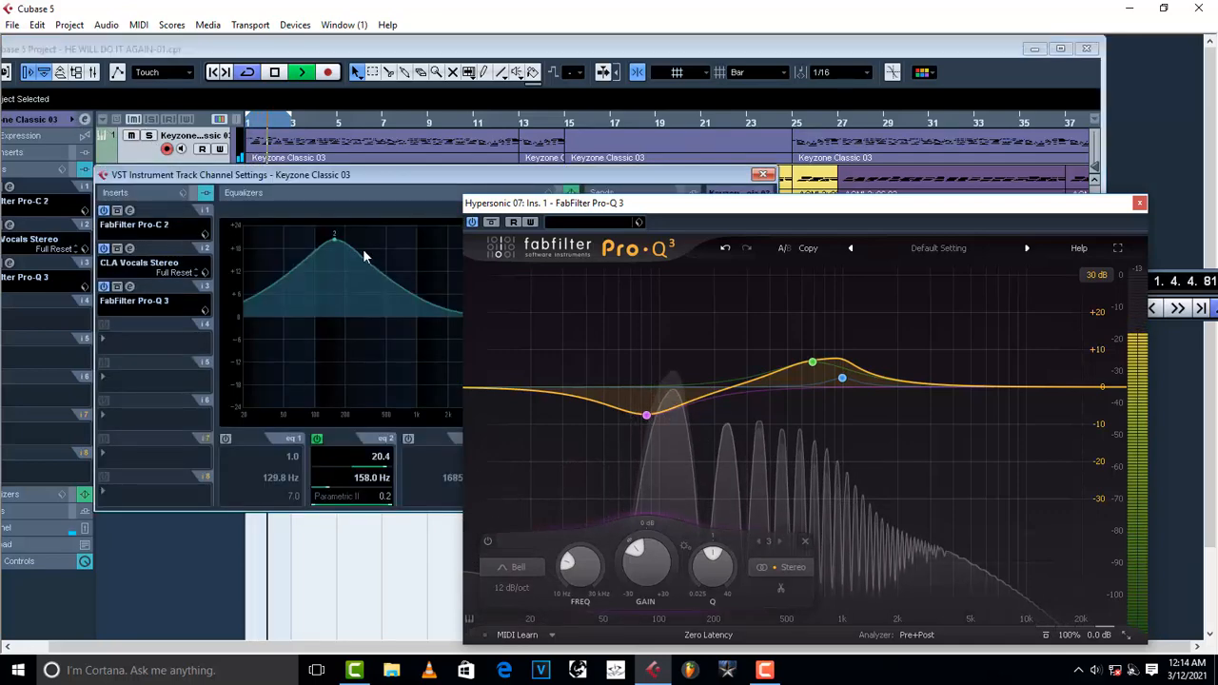
drag(334, 236, 332, 332)
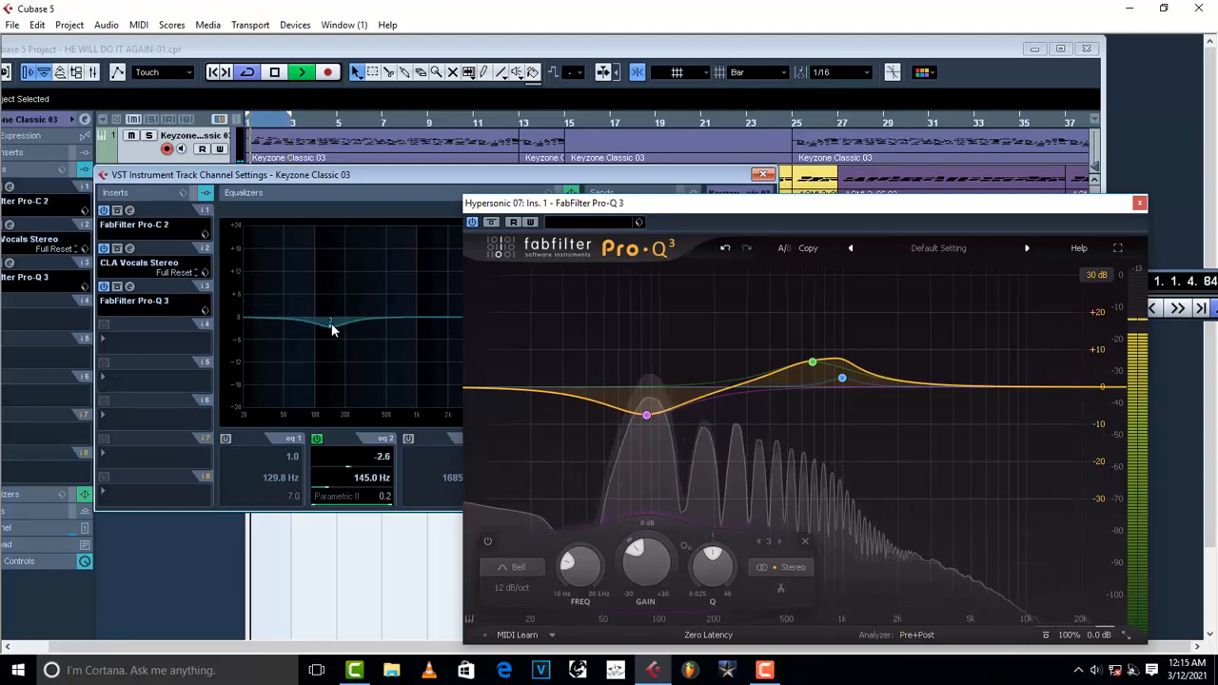
key(space)
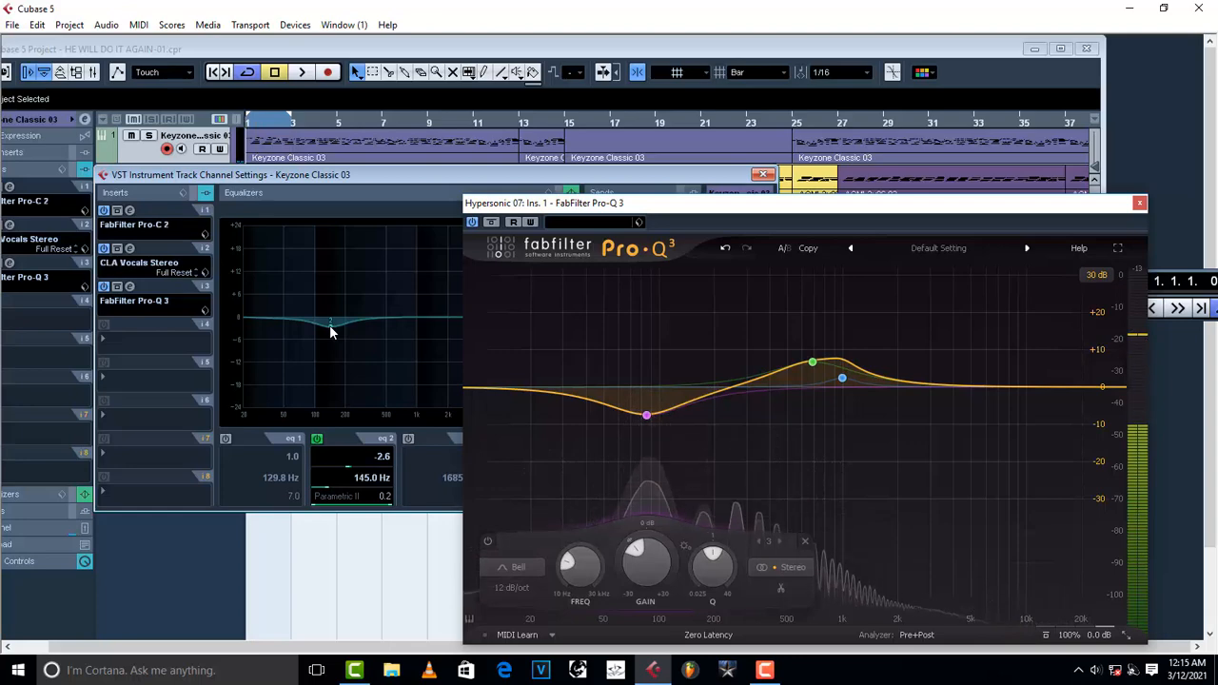